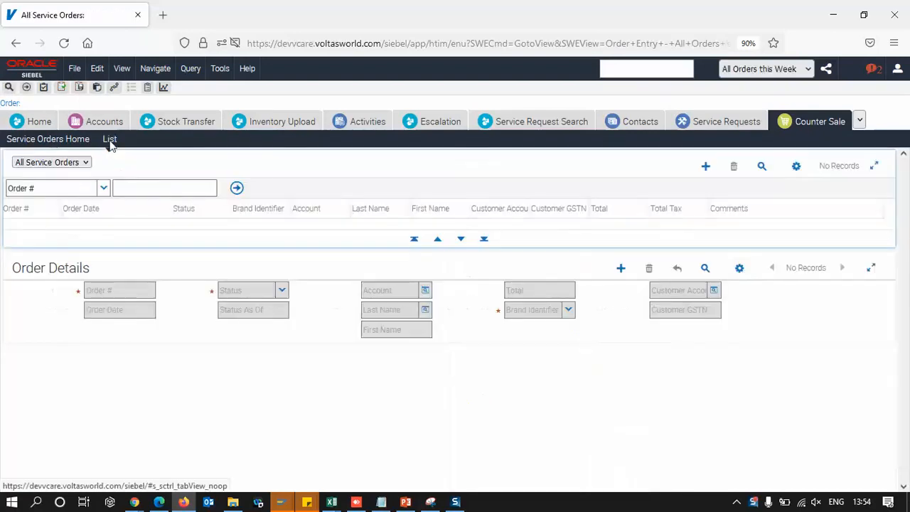
Create a new service order record
click(808, 69)
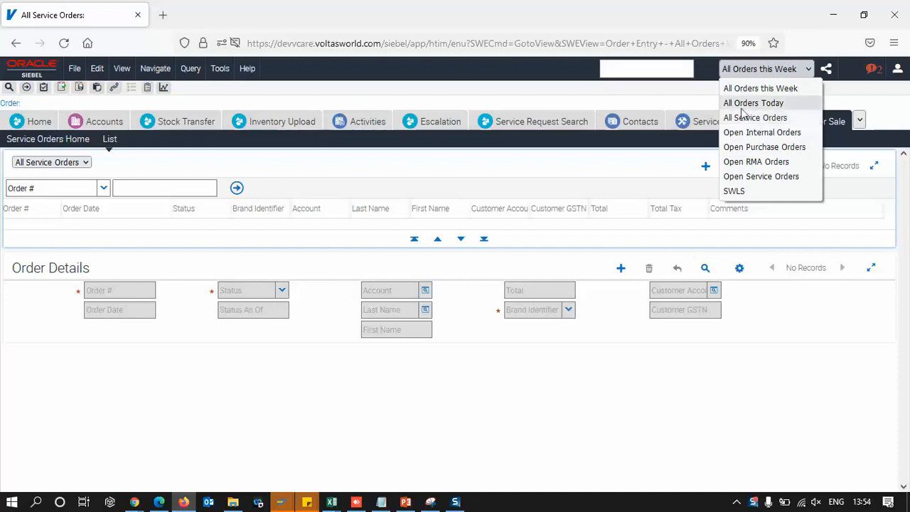
click(686, 168)
click(704, 167)
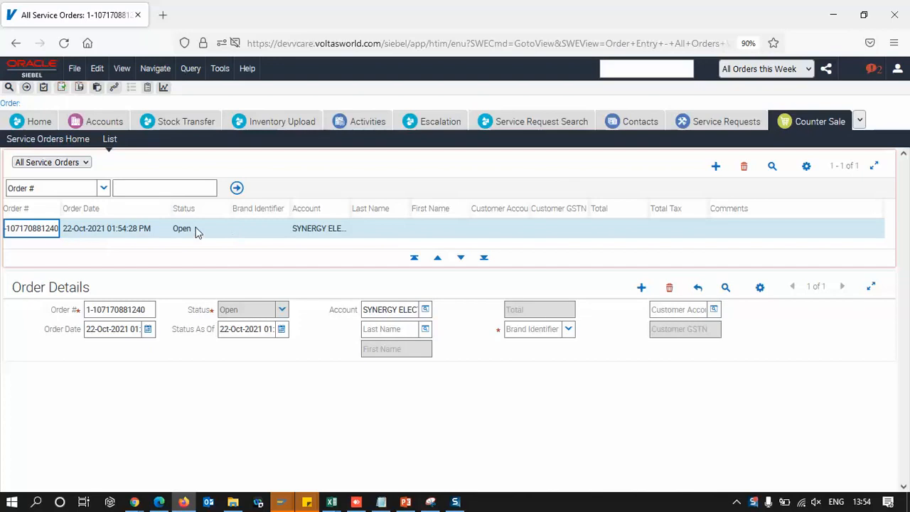
Set the new order's Brand Identifier to Voltas
click(197, 231)
click(274, 230)
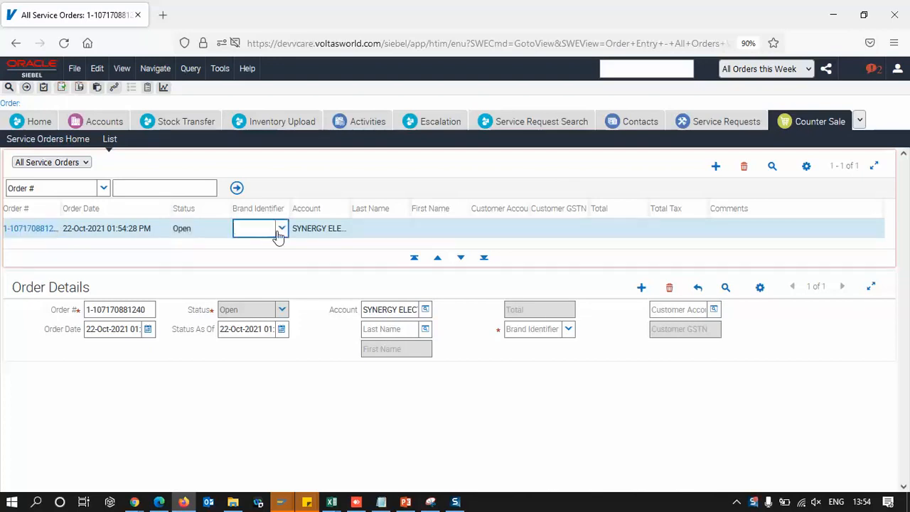
click(282, 229)
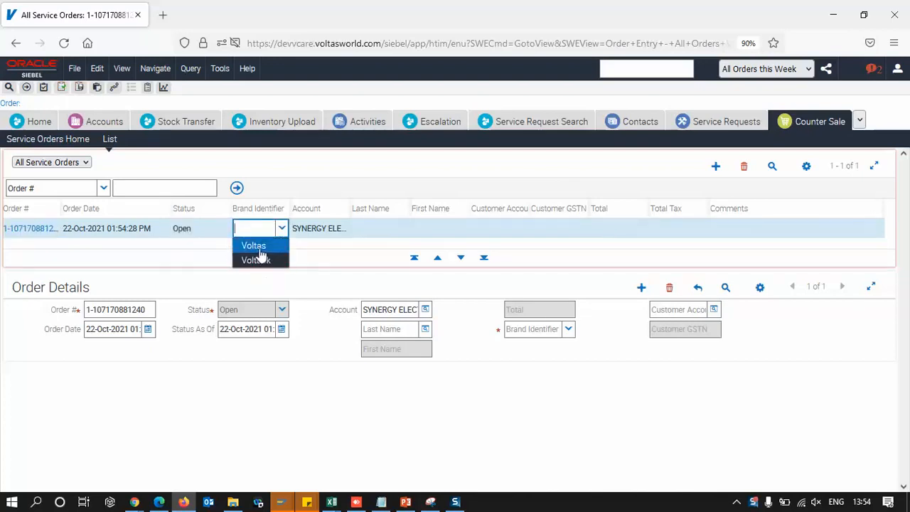
click(260, 249)
Pick a contact from the contact list for the order's Last Name field
click(380, 228)
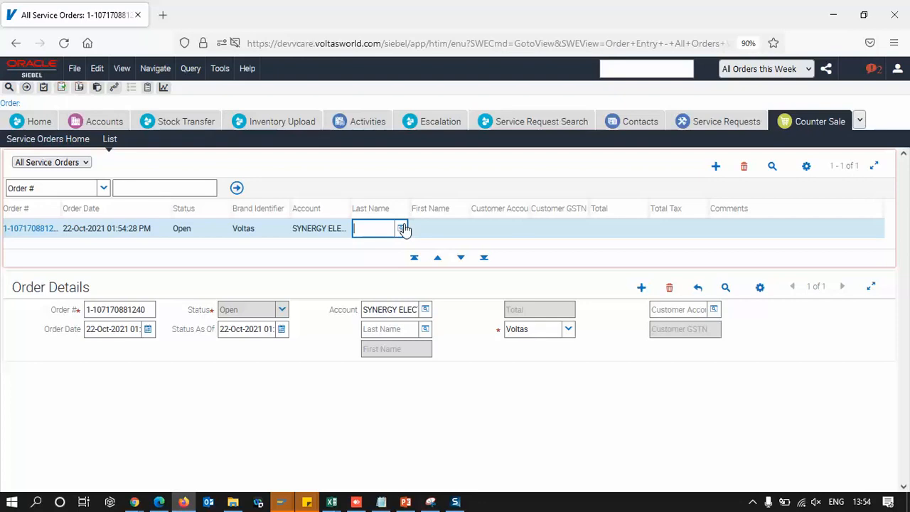
click(402, 226)
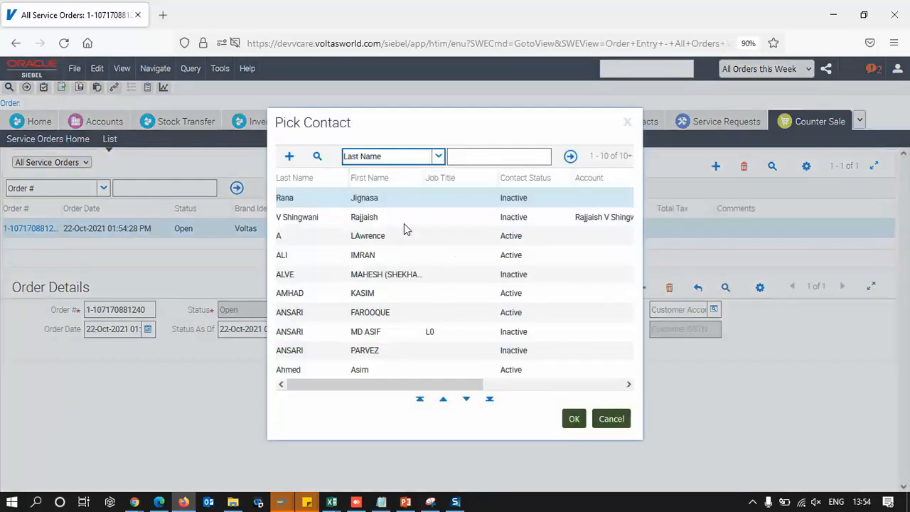
click(355, 279)
click(391, 293)
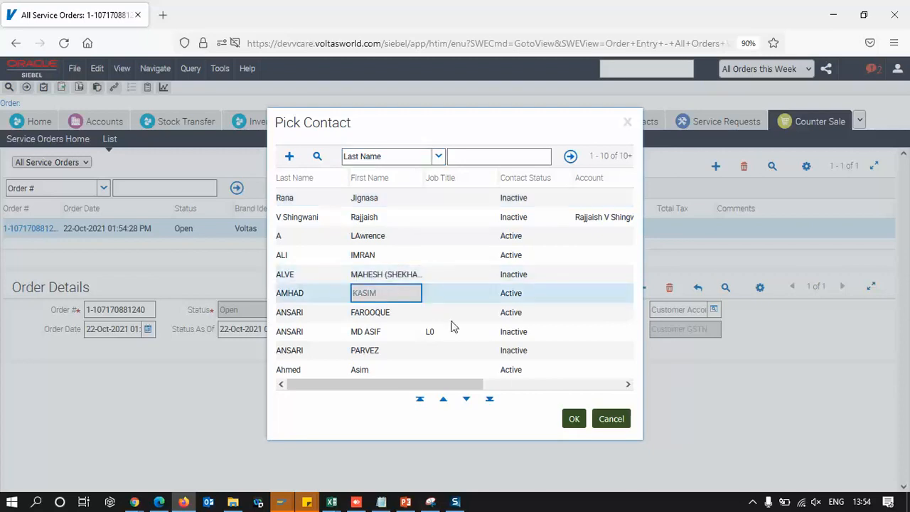
click(574, 418)
Query customer accounts by registered phone number and assign the first match as the order's Customer Account
click(521, 229)
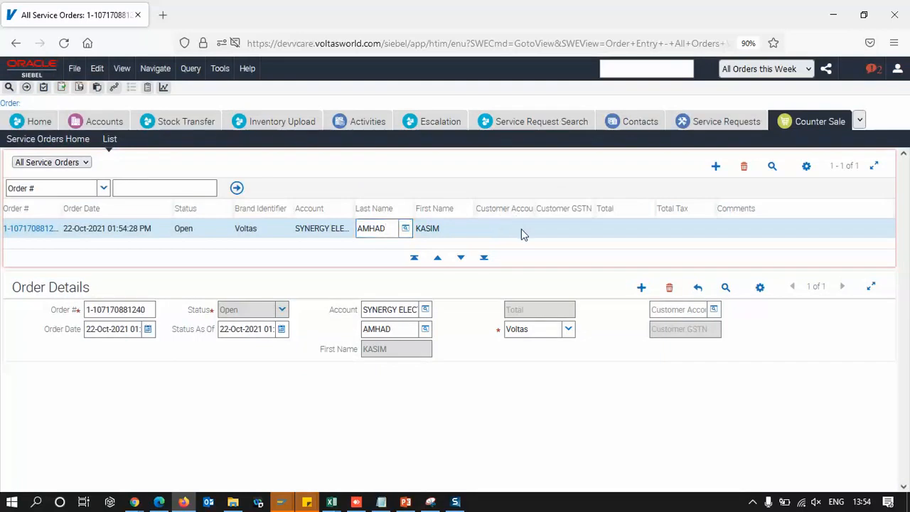
click(526, 229)
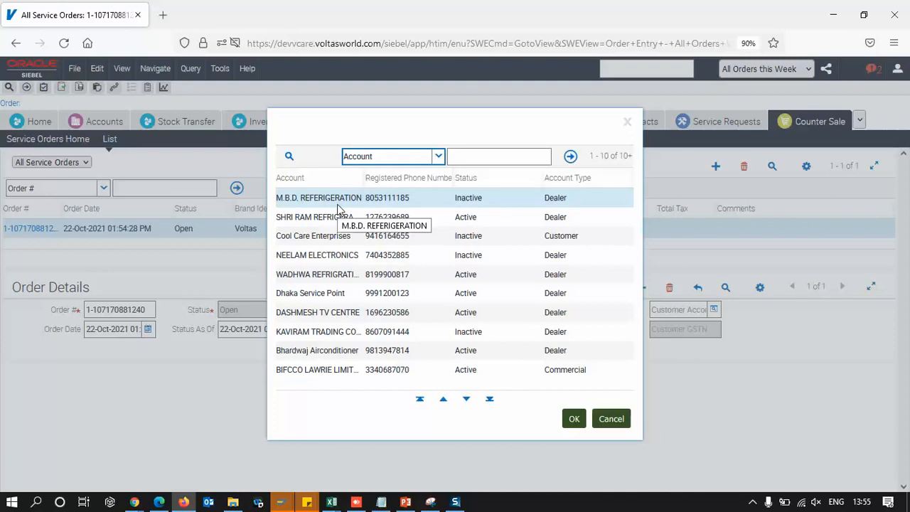
click(288, 155)
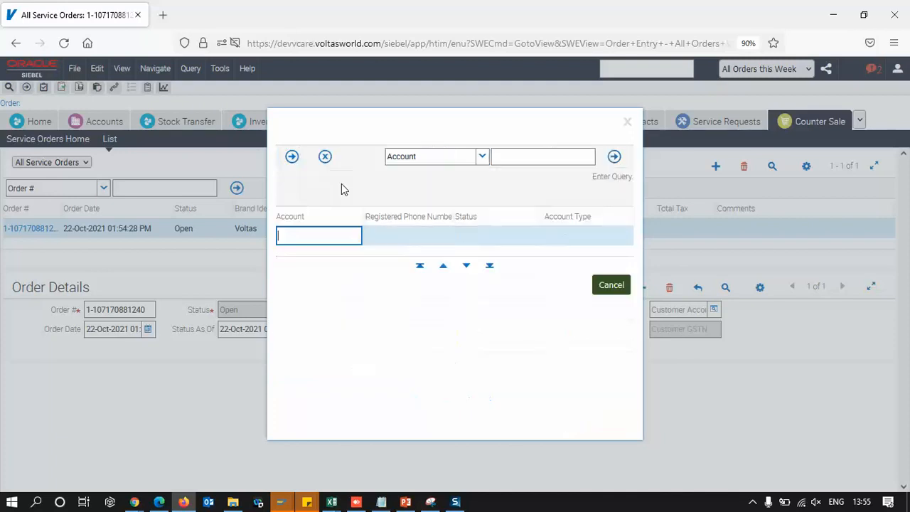
click(411, 236)
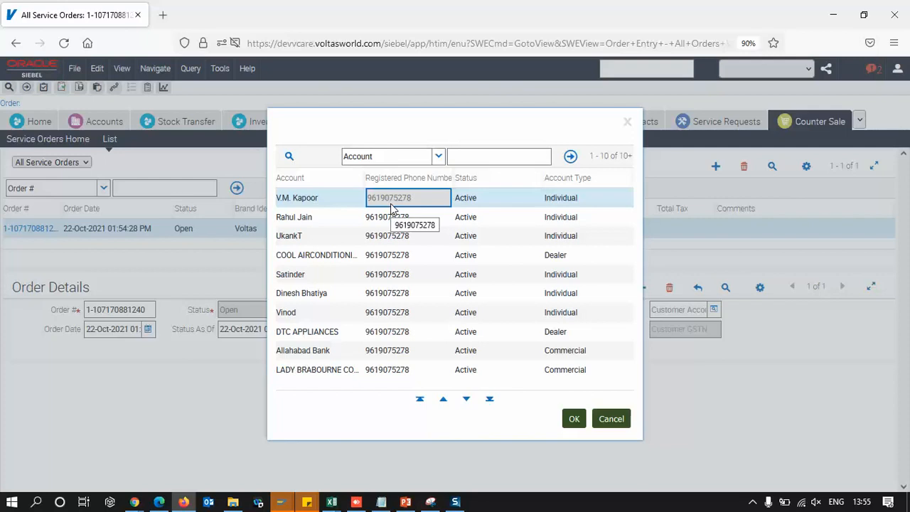
click(570, 419)
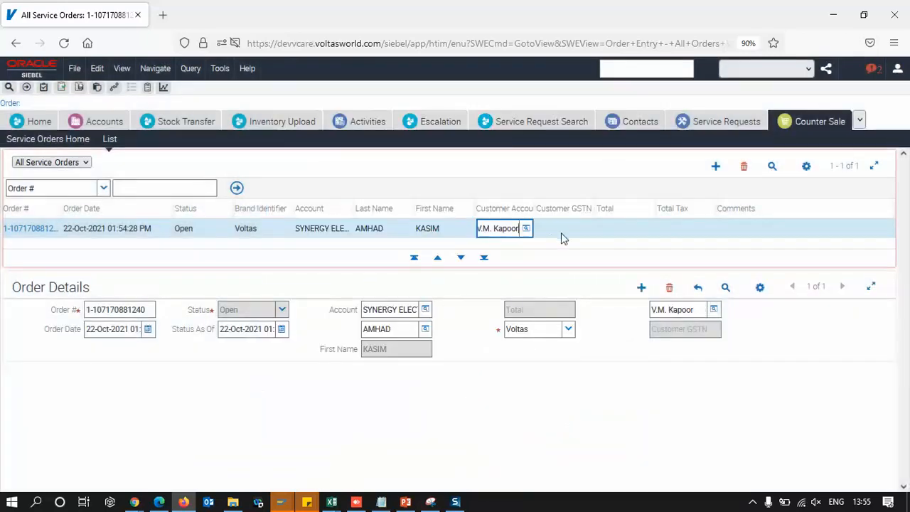
Save the order and open its detail view with line items
click(572, 228)
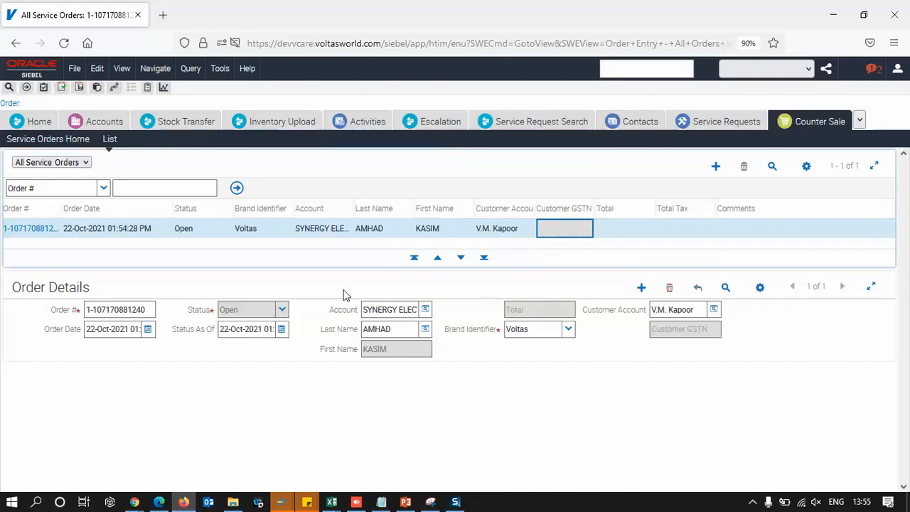
click(31, 228)
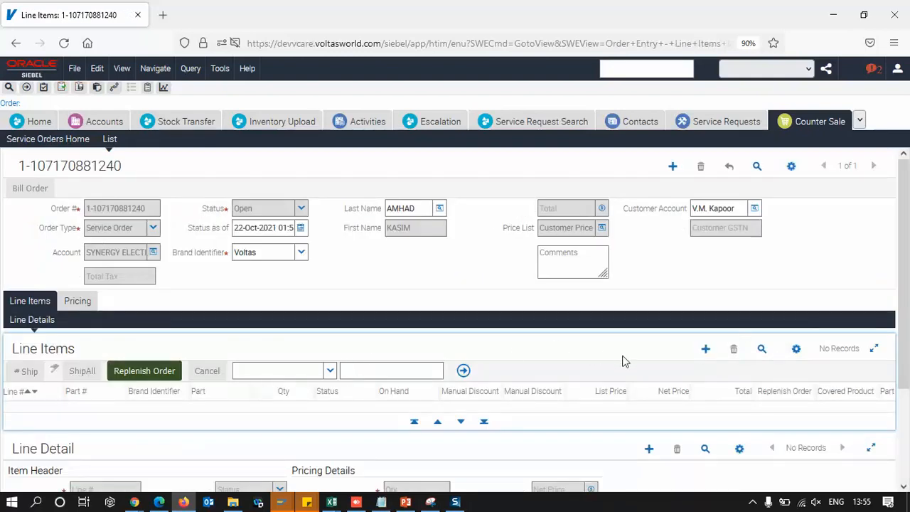
Add a line item with part number 7016296
click(706, 348)
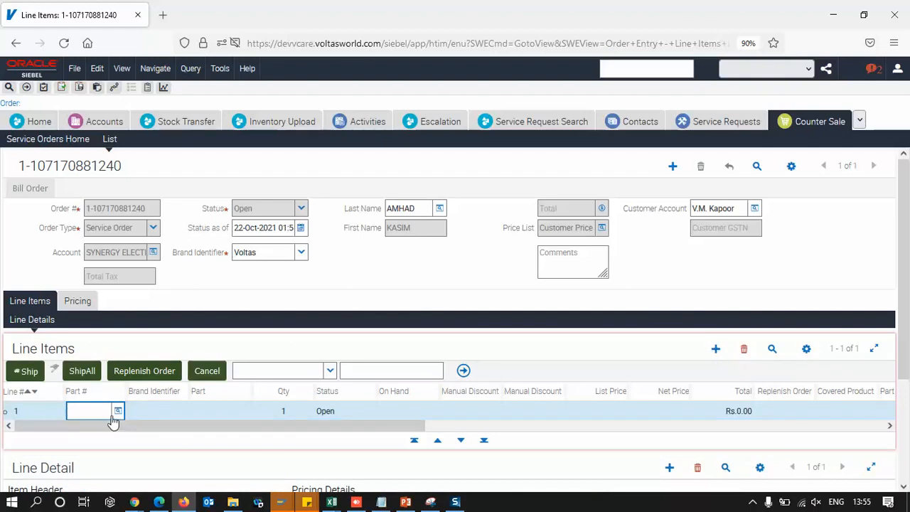
text(7016296)
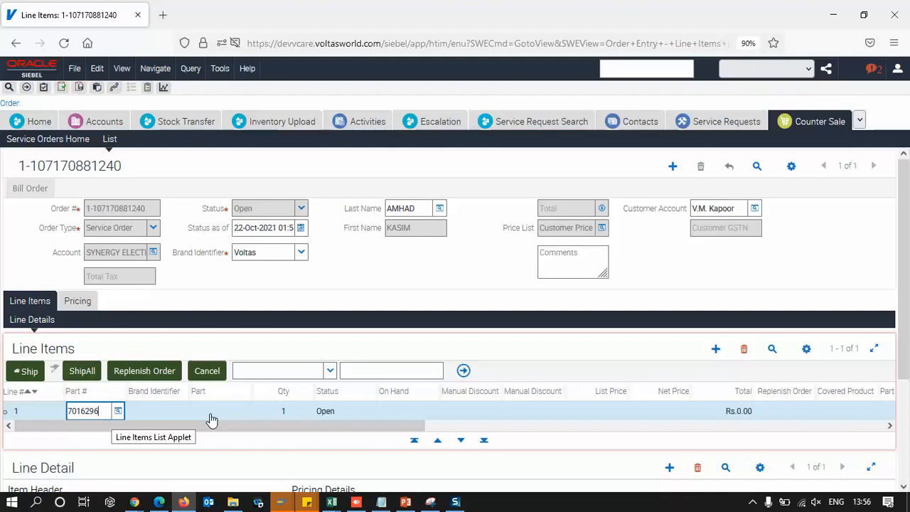
key(Tab)
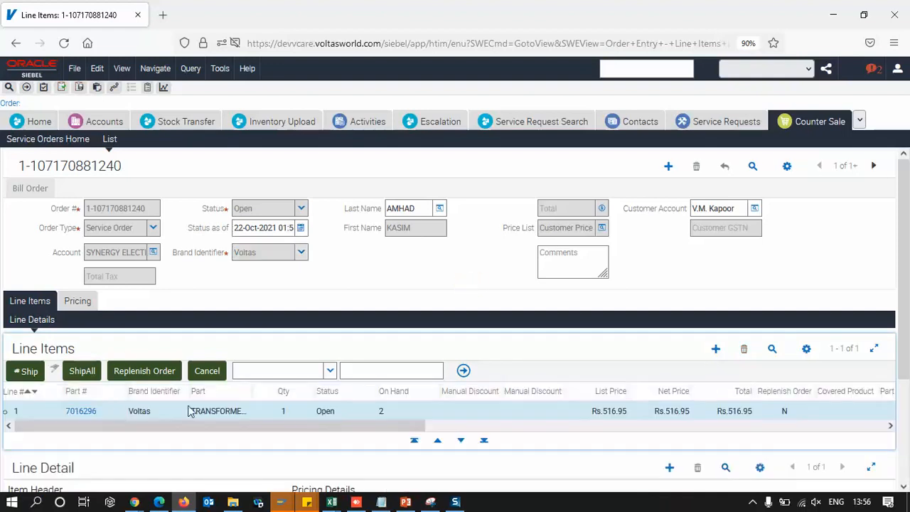
Inspect the line item's part, on-hand, discount and price fields across the row
click(233, 412)
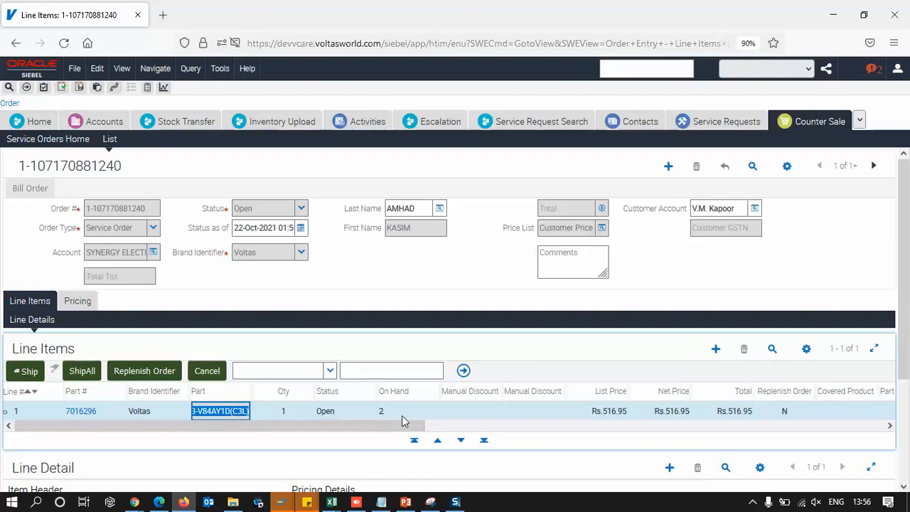
click(402, 415)
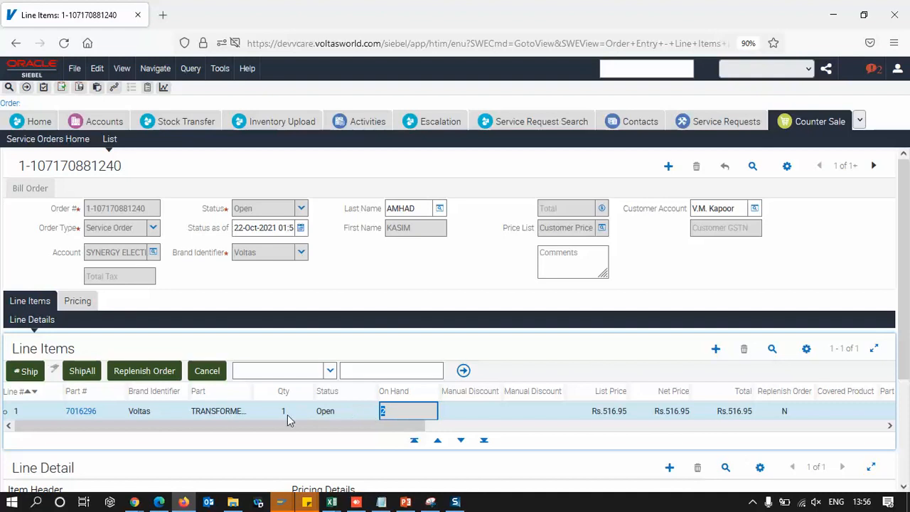
click(553, 415)
click(613, 414)
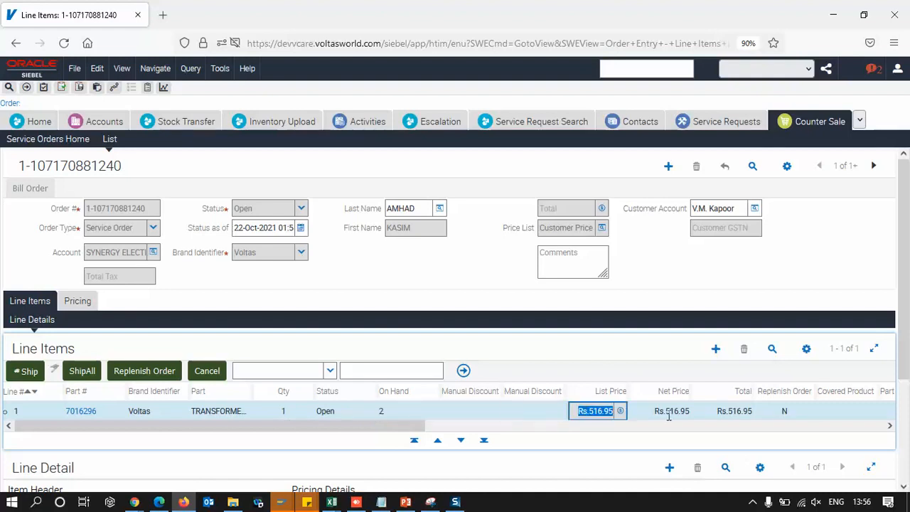
click(667, 416)
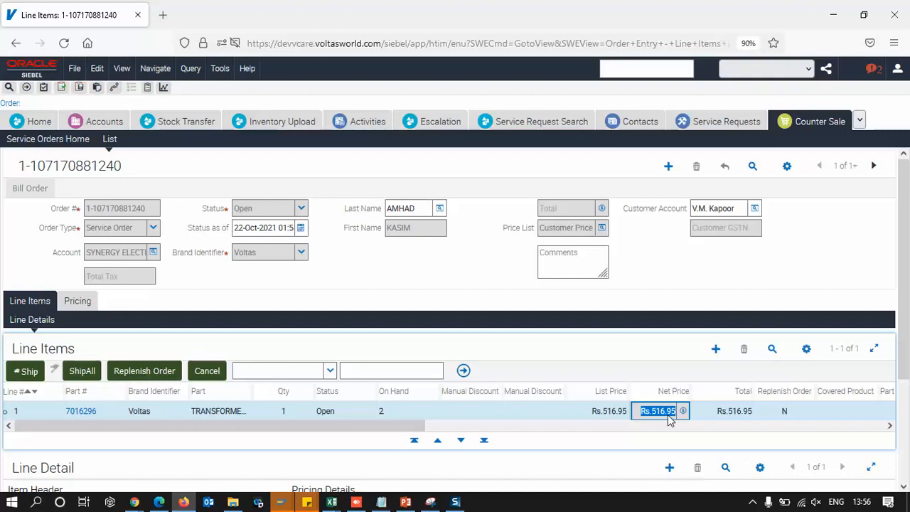
drag(414, 427, 760, 441)
drag(701, 458, 362, 458)
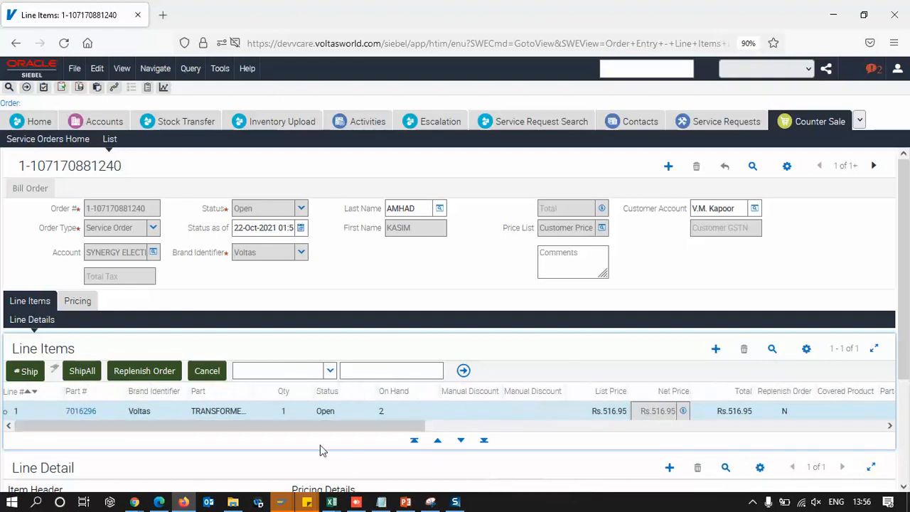
Enter a manual discount of Rs.100.00 on the line item
click(661, 419)
click(537, 415)
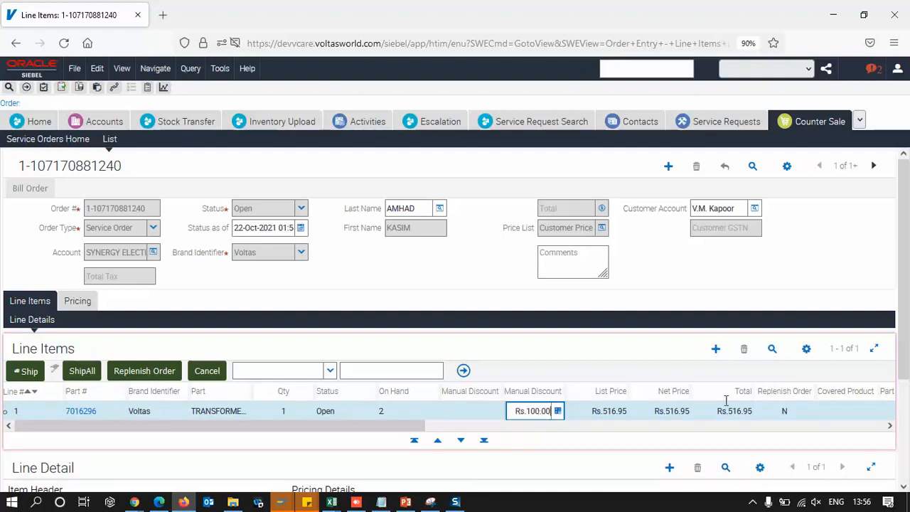
click(672, 412)
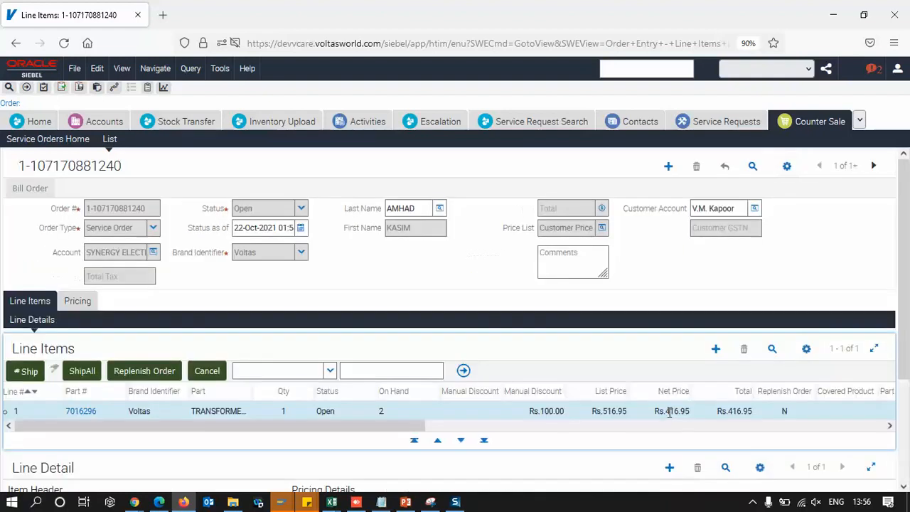
Switch to the Excel workbook output - 2021-10-22T121639.392 and enter the net price 416.18 in cell B14
click(669, 412)
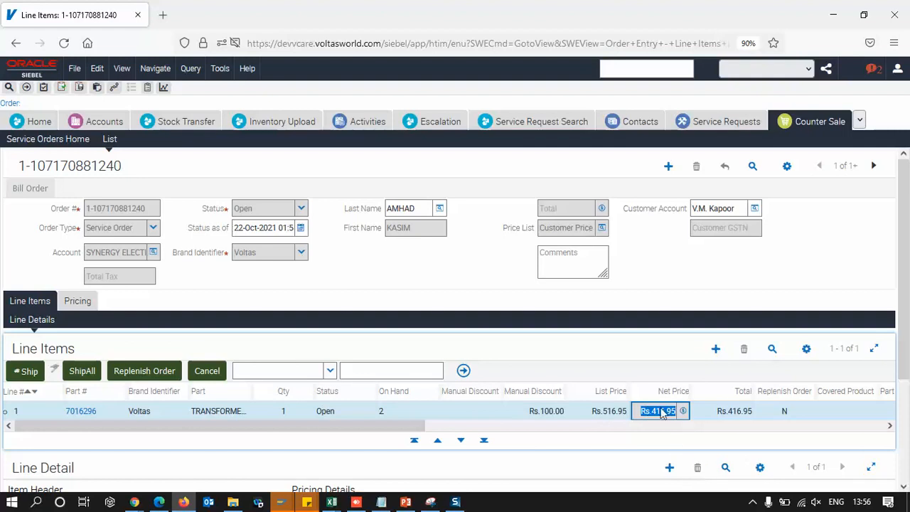
mouse_move(331, 501)
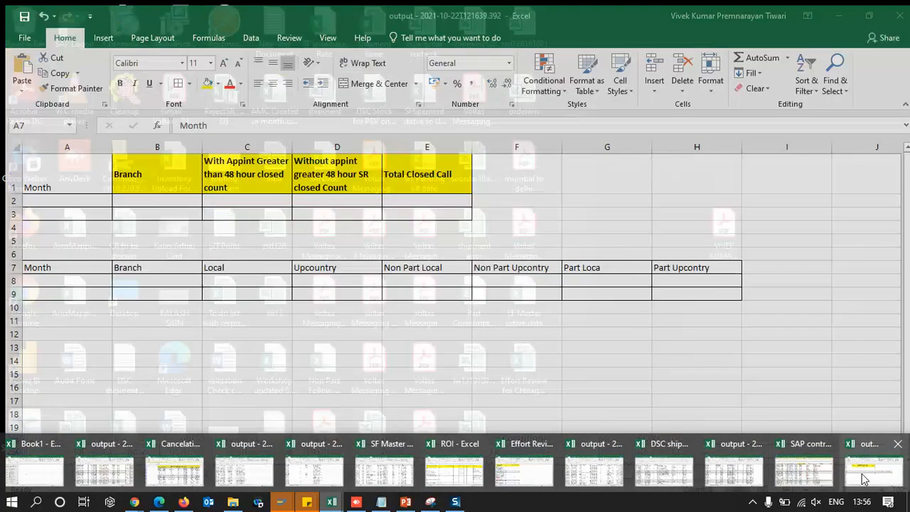
click(594, 470)
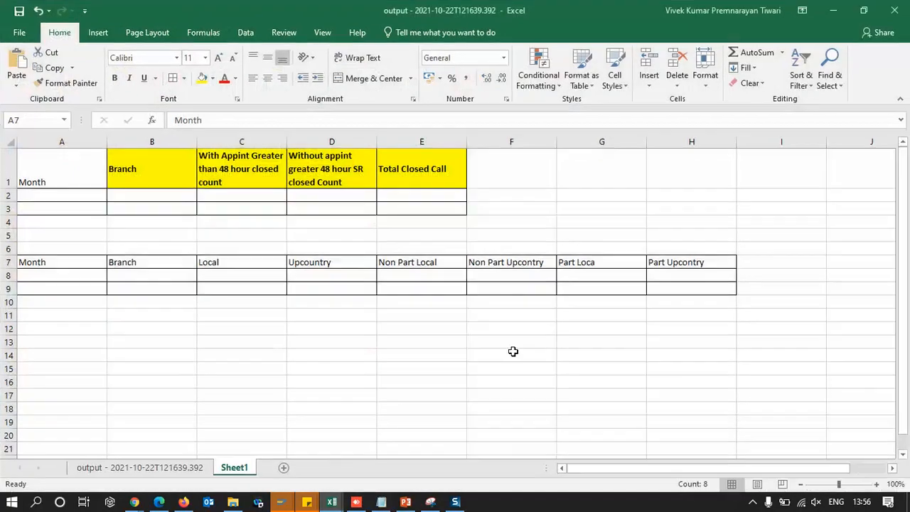
click(173, 353)
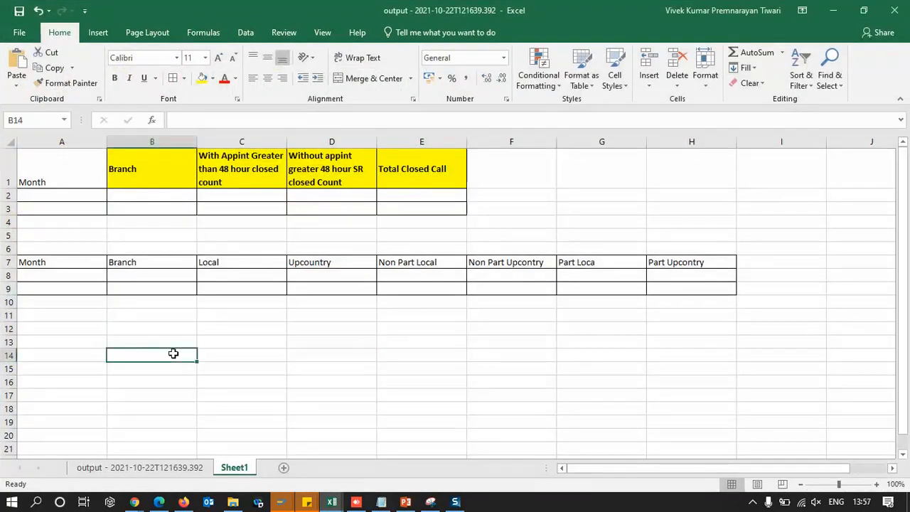
text(416.18)
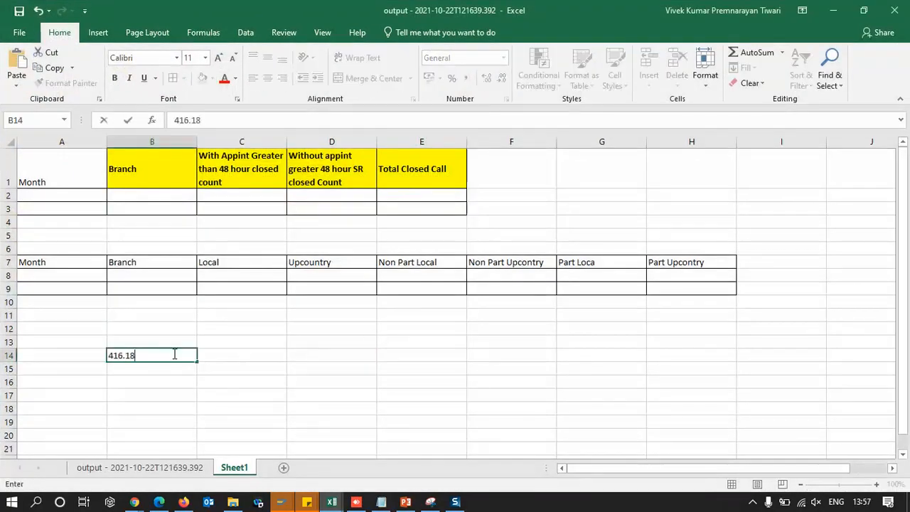
key(Tab)
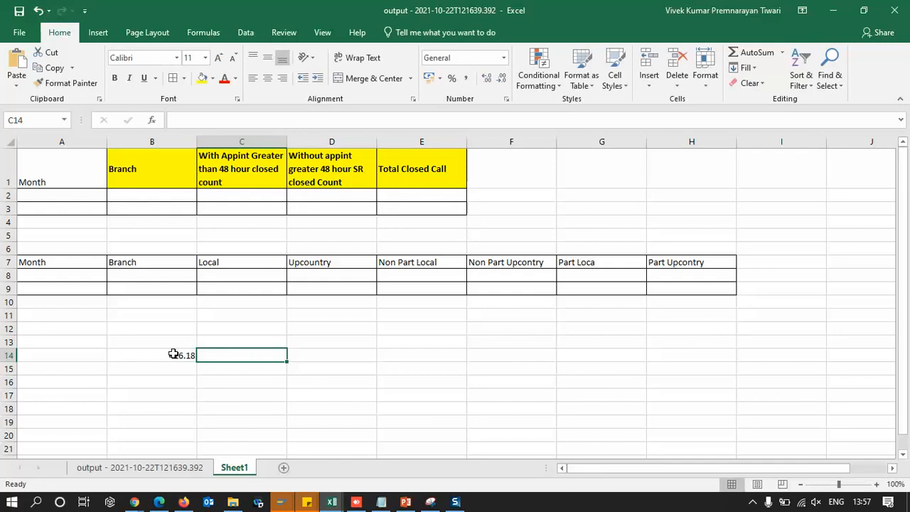
Calculate 18% of the net price in C14 with the formula =B14*.18
text(=)
click(173, 354)
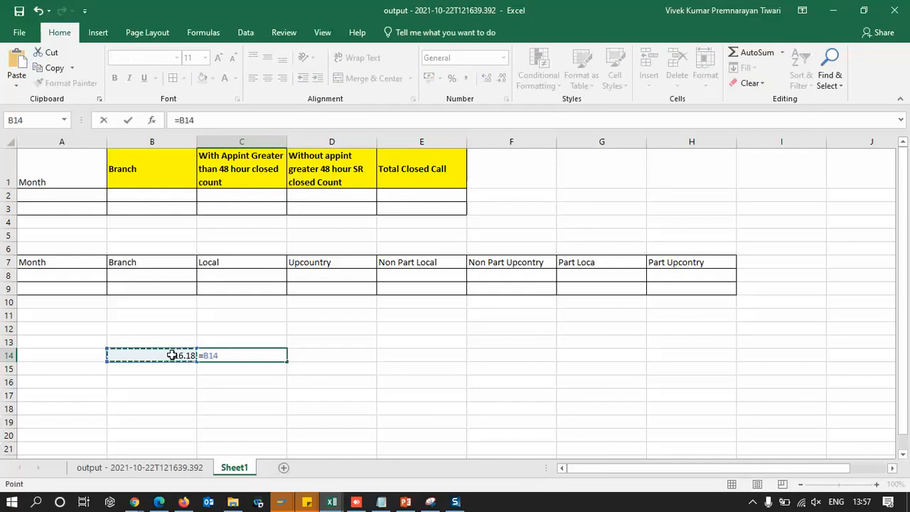
text(*.18)
key(Tab)
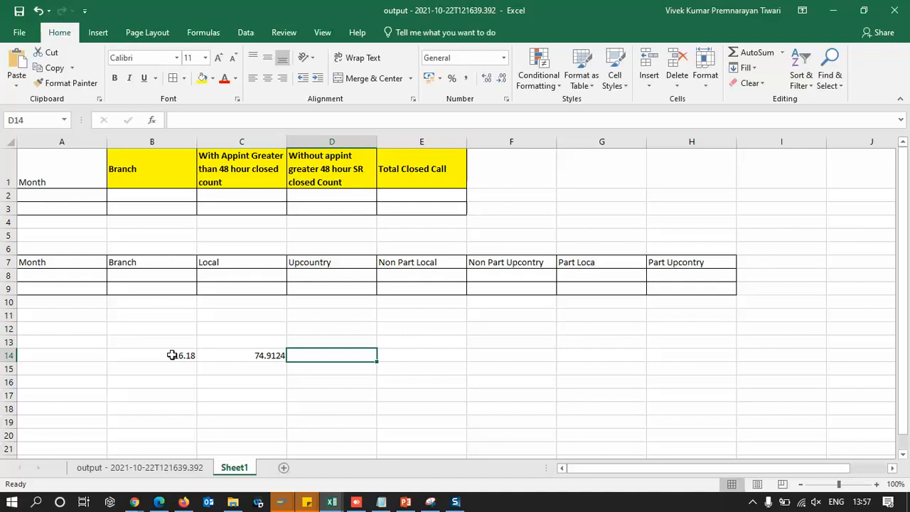
Total the net price and tax in D14 with the formula =SUM(B14:C14)
text(==)
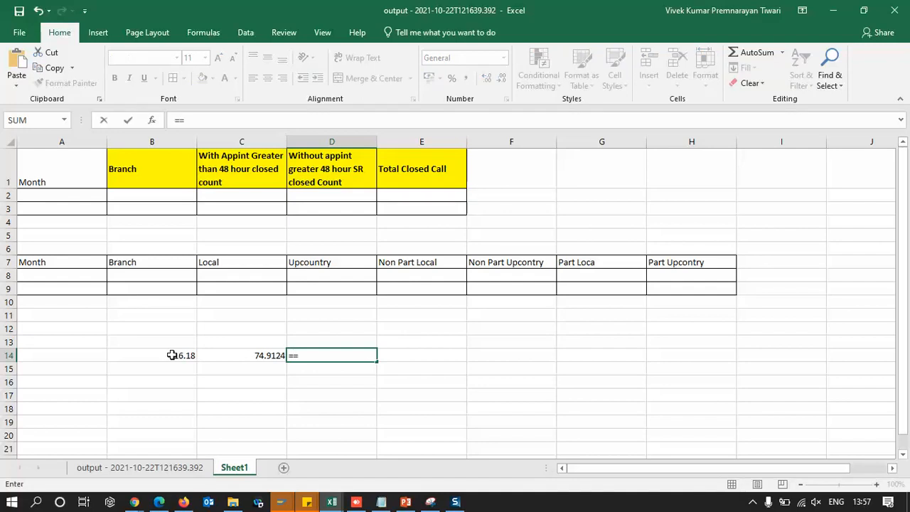
text(Sum)
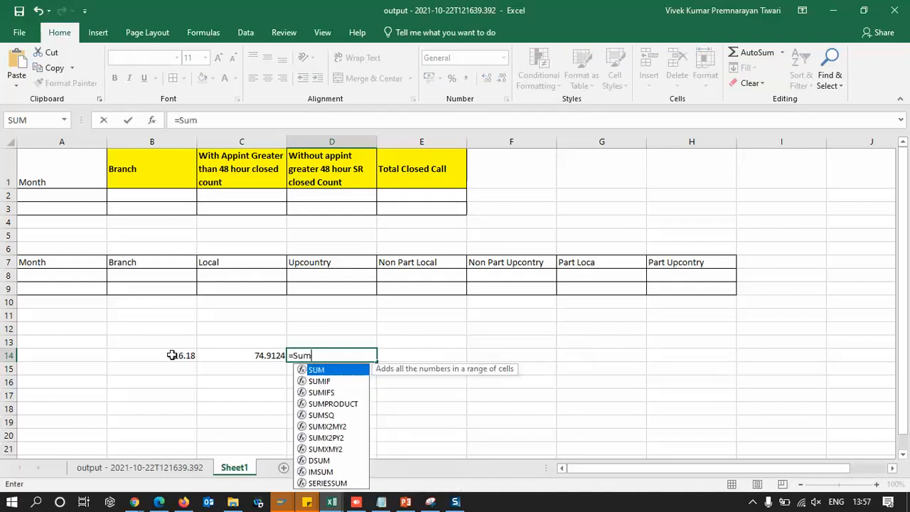
key(Tab)
click(171, 354)
key(shift+Right)
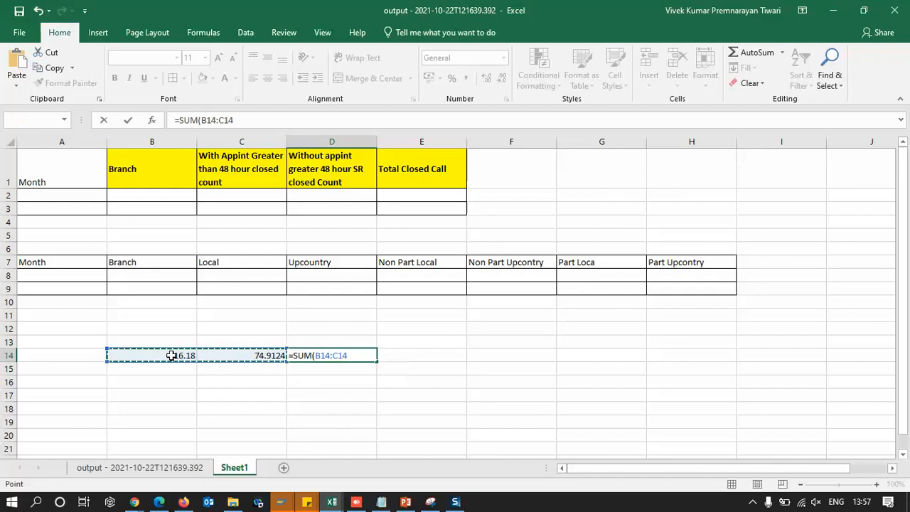
key(Tab)
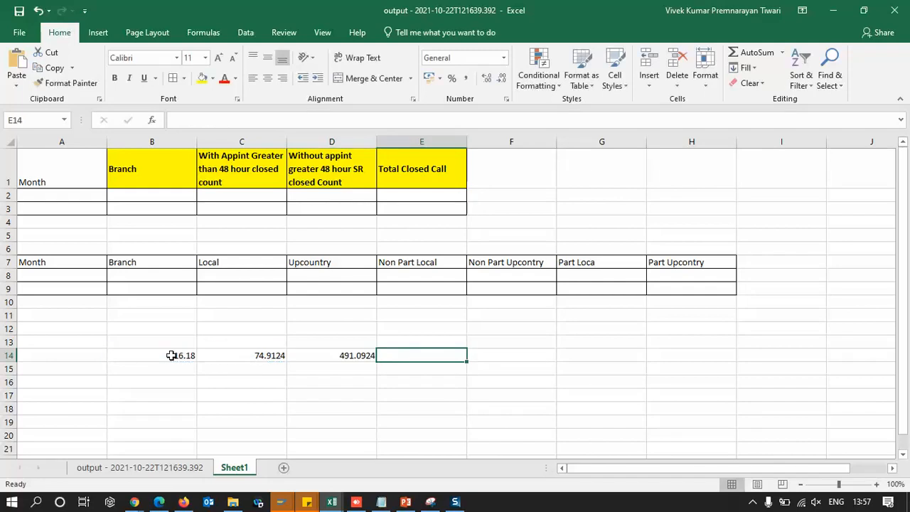
Enter the gross amount 500 in cell D15
click(341, 355)
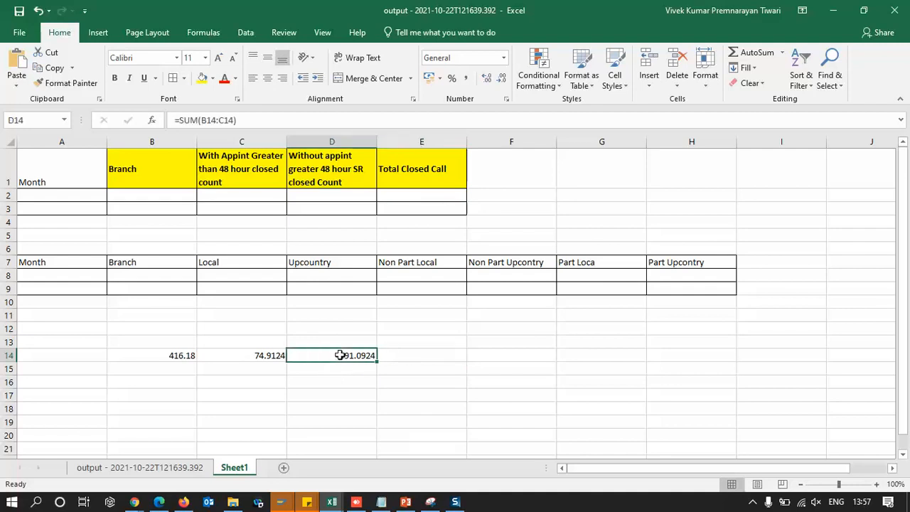
click(341, 369)
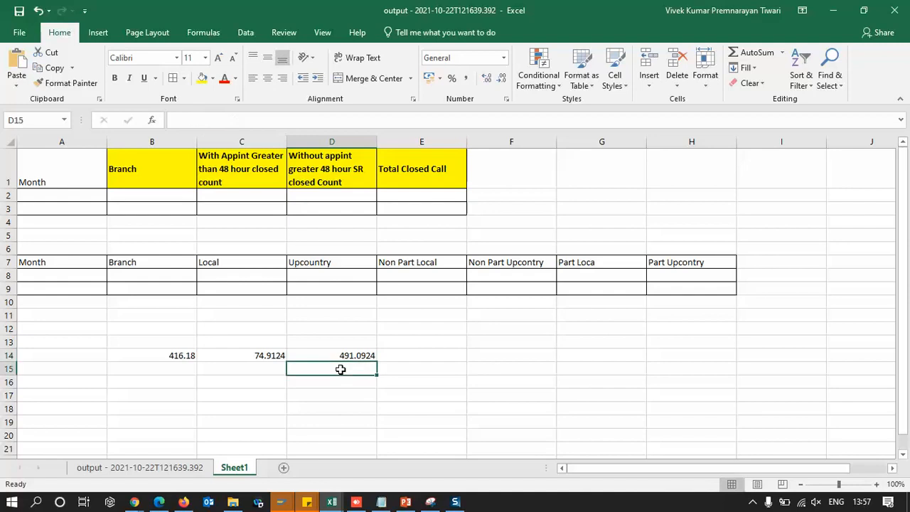
text(500)
key(Left)
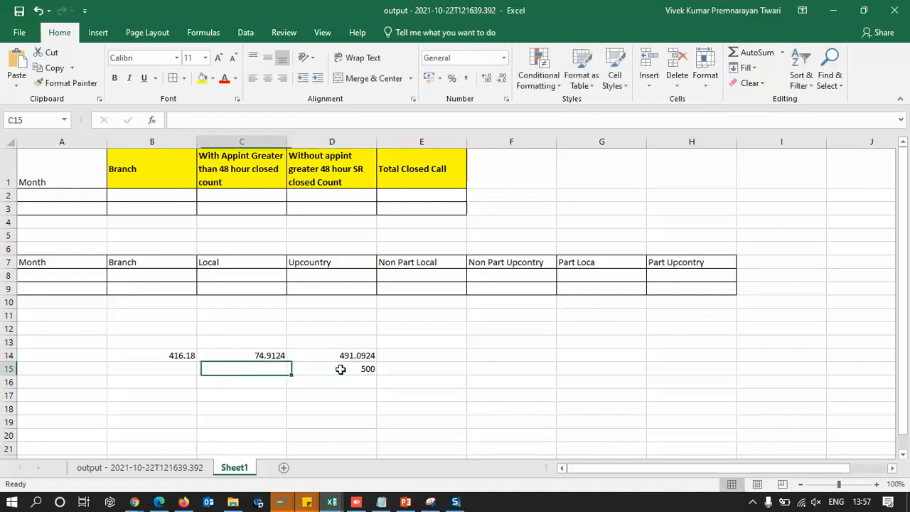
Enter 90 in C15 and 410 in B15
click(168, 368)
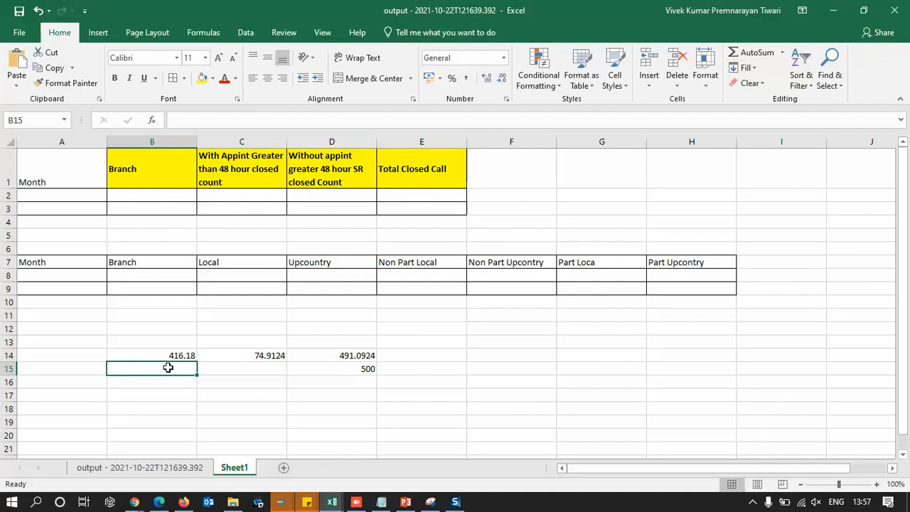
click(262, 368)
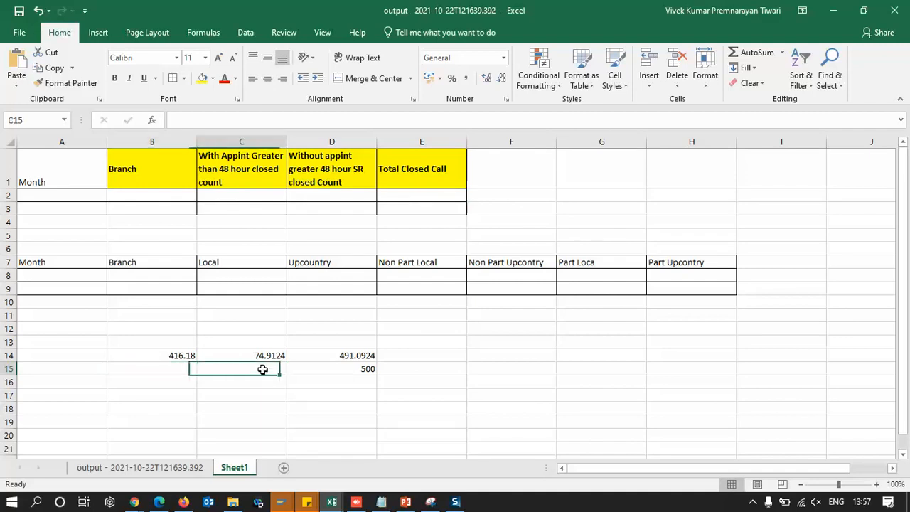
click(168, 368)
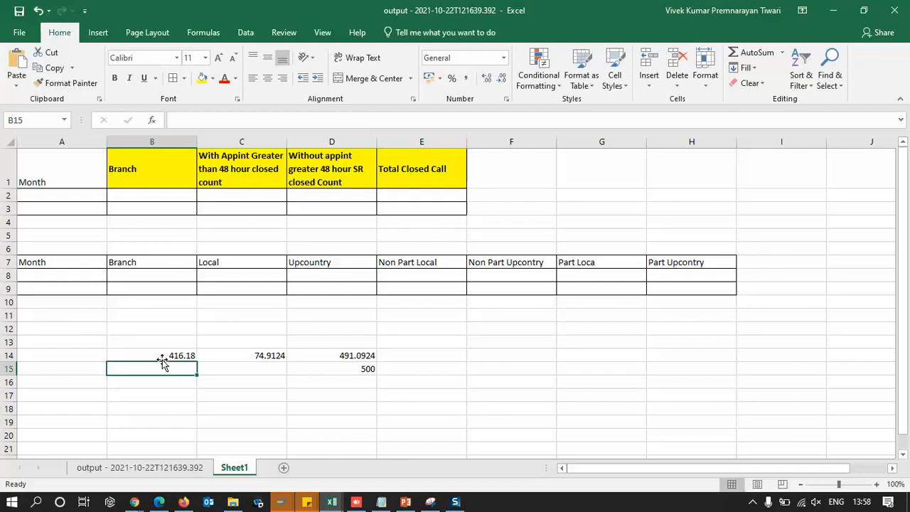
click(156, 355)
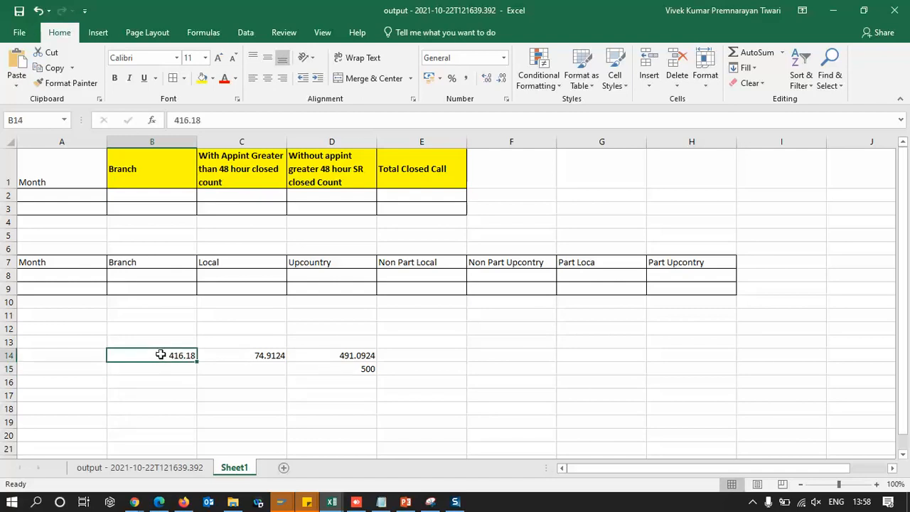
click(258, 371)
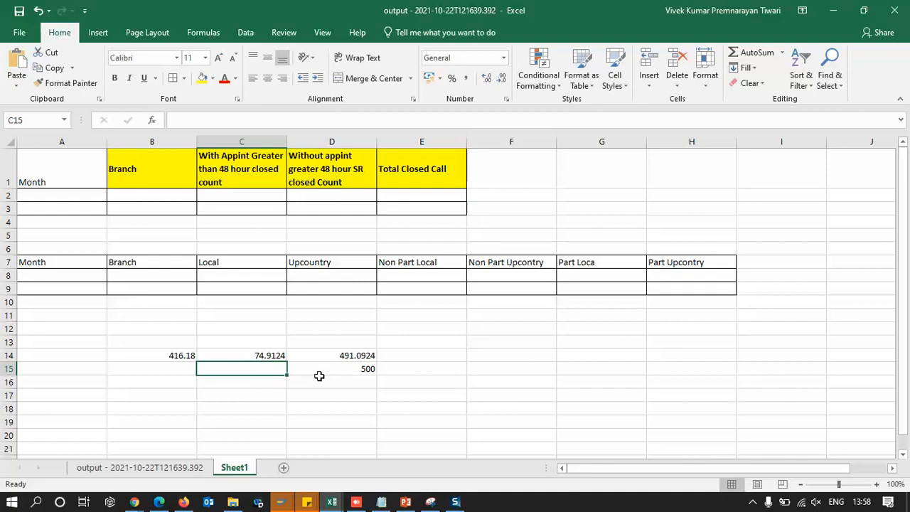
text(90)
key(Left)
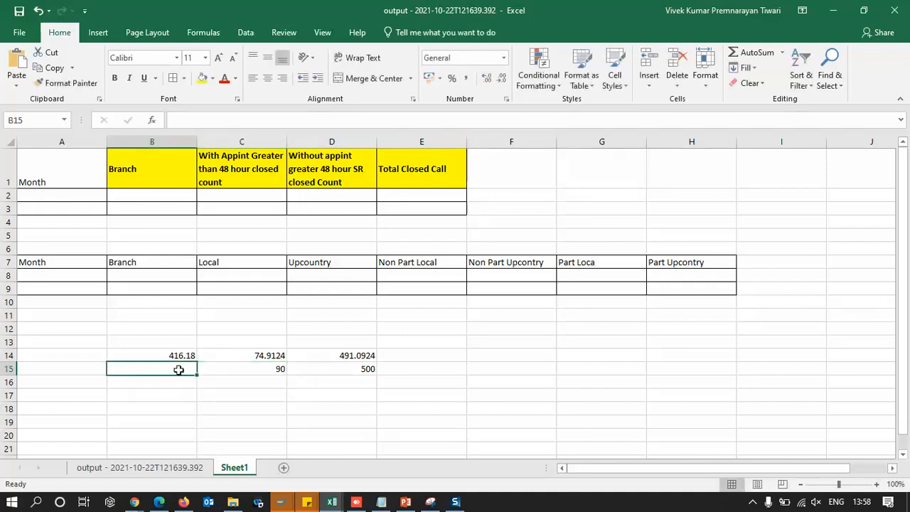
text(410)
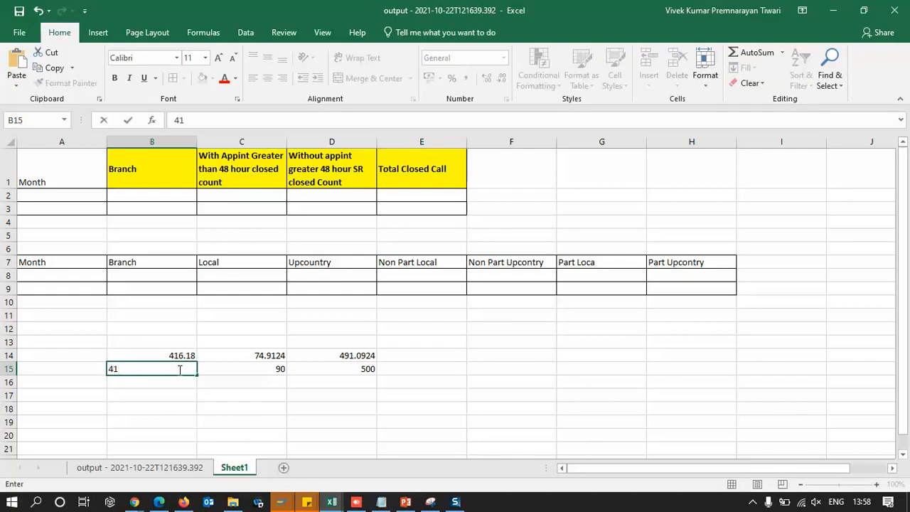
key(Right)
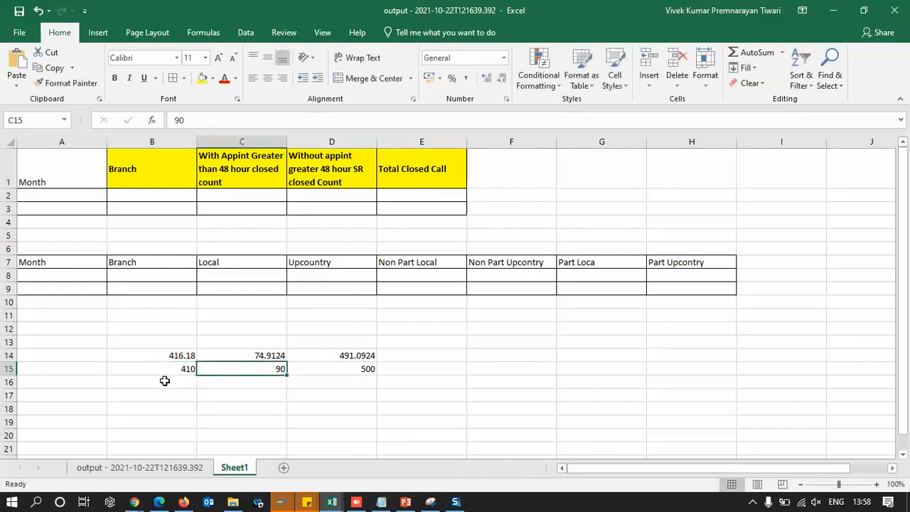
Back-calculate the pre-tax price in E15 with the formula =500/1.18
click(164, 382)
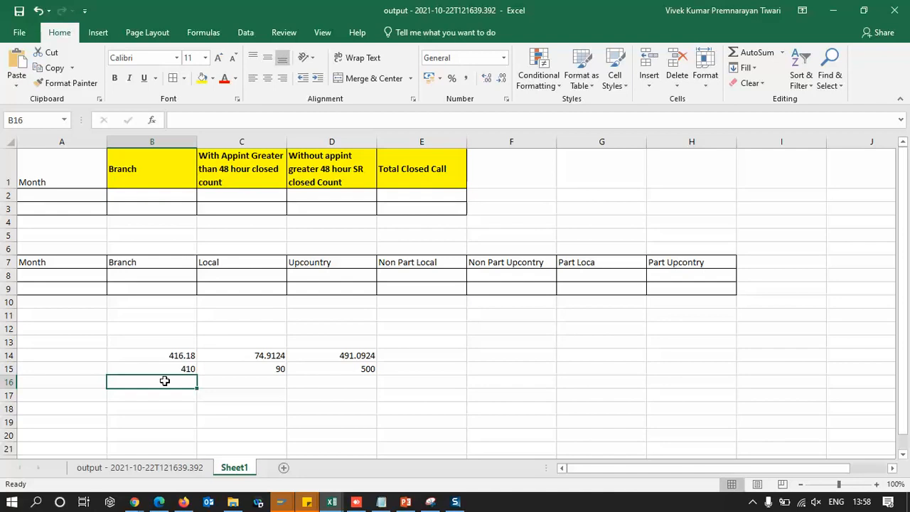
click(162, 368)
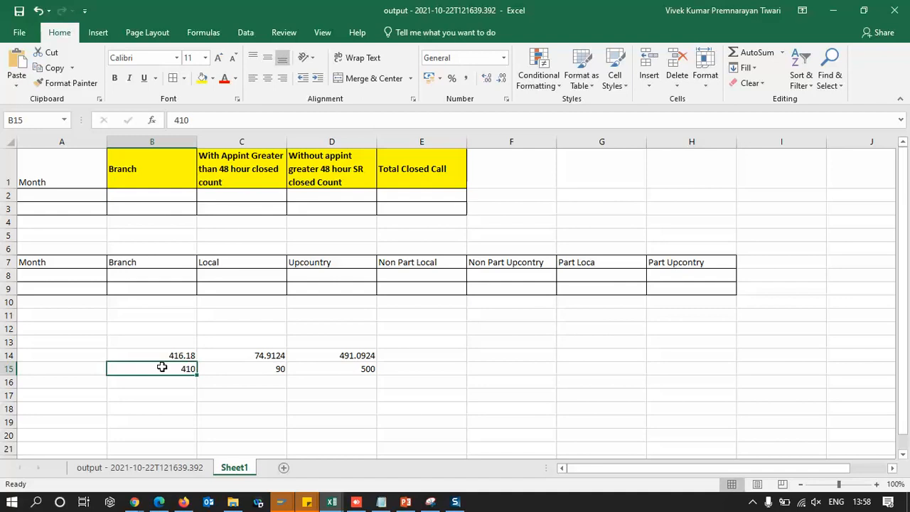
click(415, 368)
text(=)
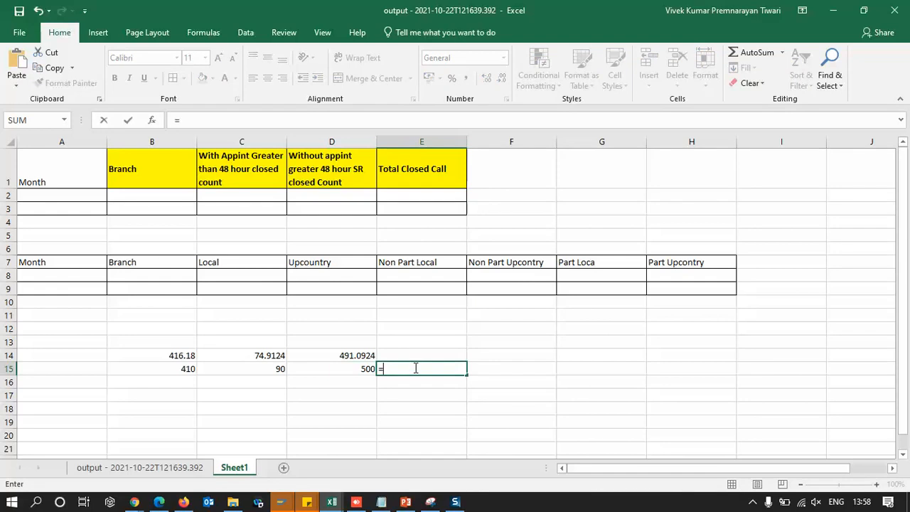
text(500/1.19\)
key(BackSpace)
key(BackSpace)
text(8)
key(Tab)
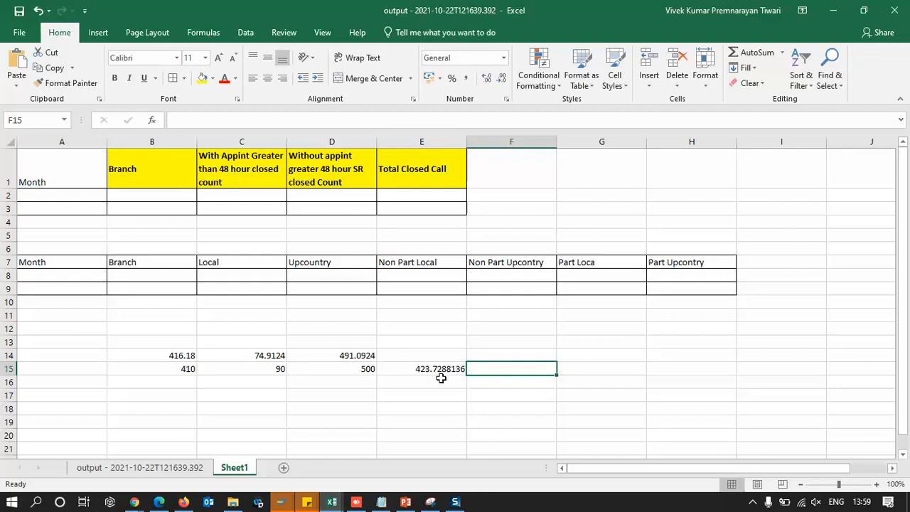
Enter the rounded pre-tax price 423.73 in cell B15
click(180, 369)
text(42)
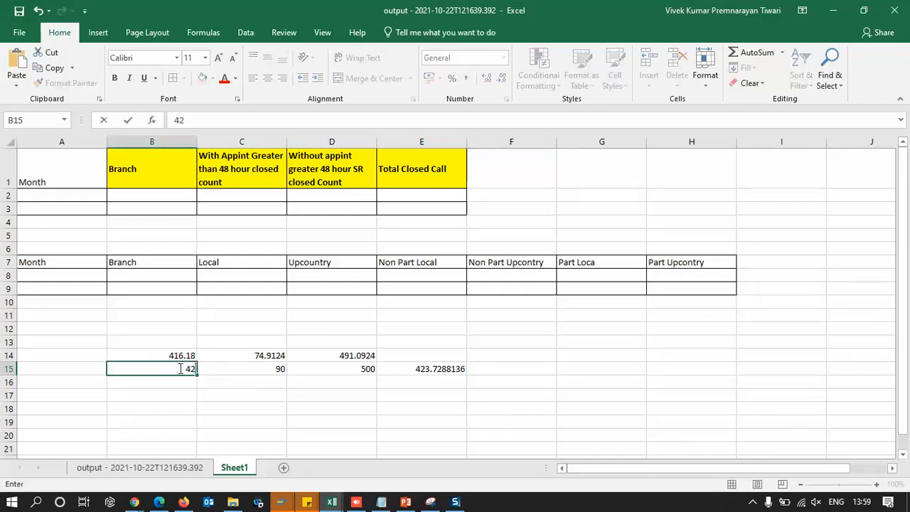
text(3.73)
key(Tab)
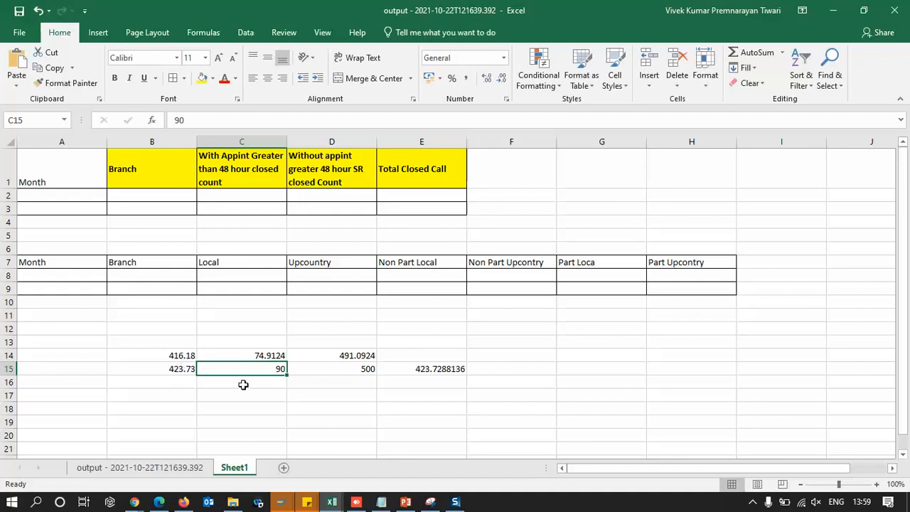
Calculate 18% tax in C15 with the formula =B15*.18
text(=)
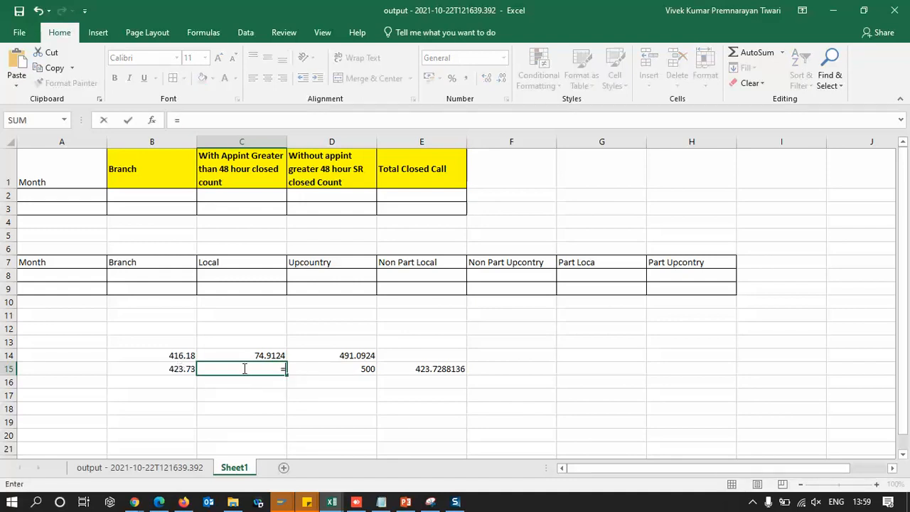
click(175, 368)
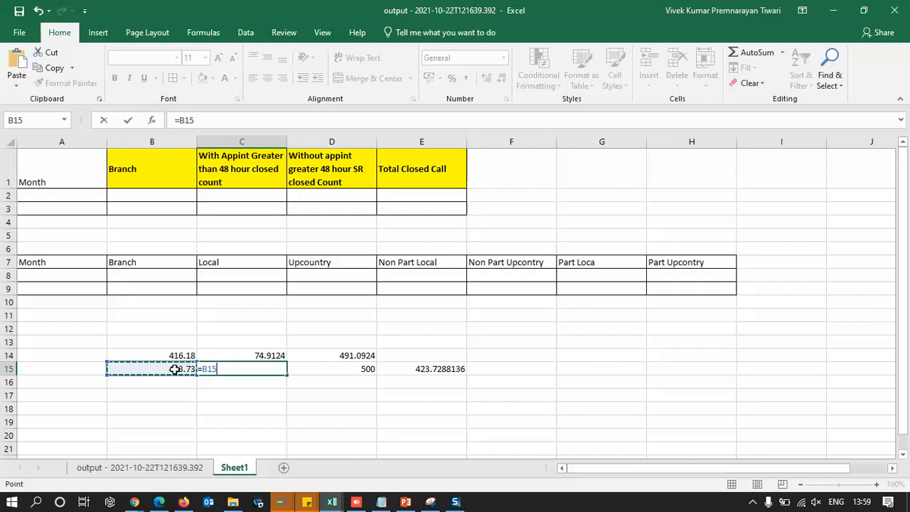
text(*.1)
key(Tab)
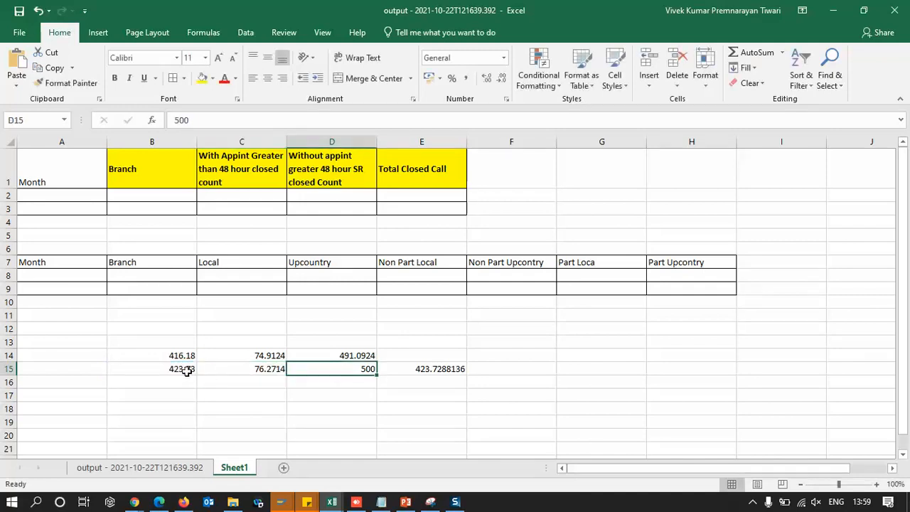
Total the pre-tax price and tax in D15 with the formula =SUM(B15:C15)
click(186, 370)
drag(219, 371, 262, 371)
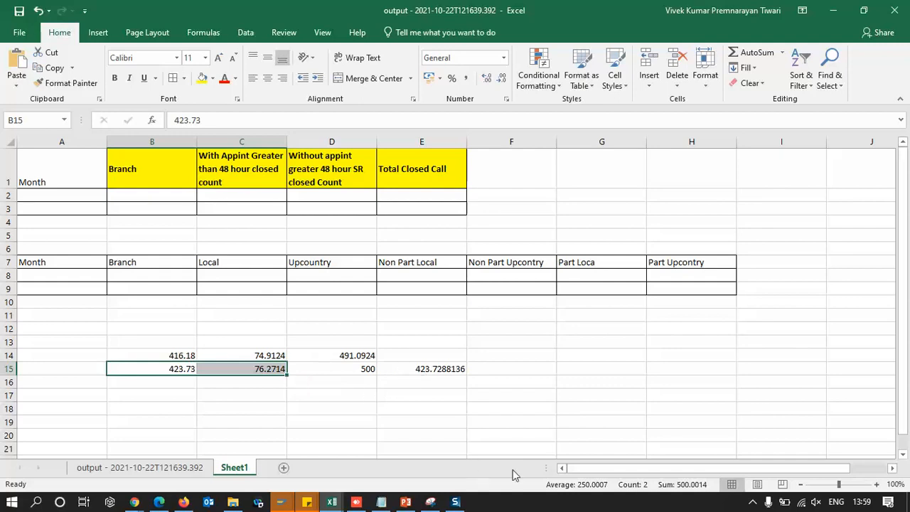
click(332, 368)
text(=sum)
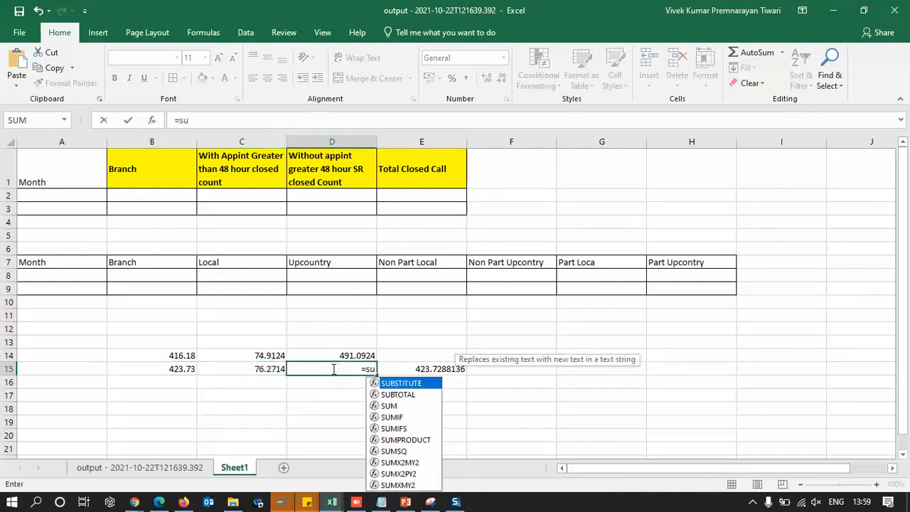
key(Tab)
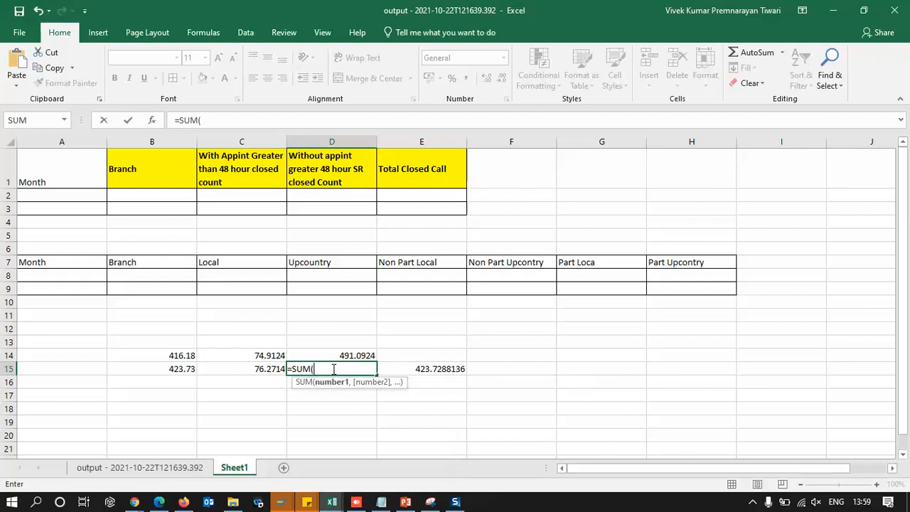
click(177, 369)
key(shift+Right)
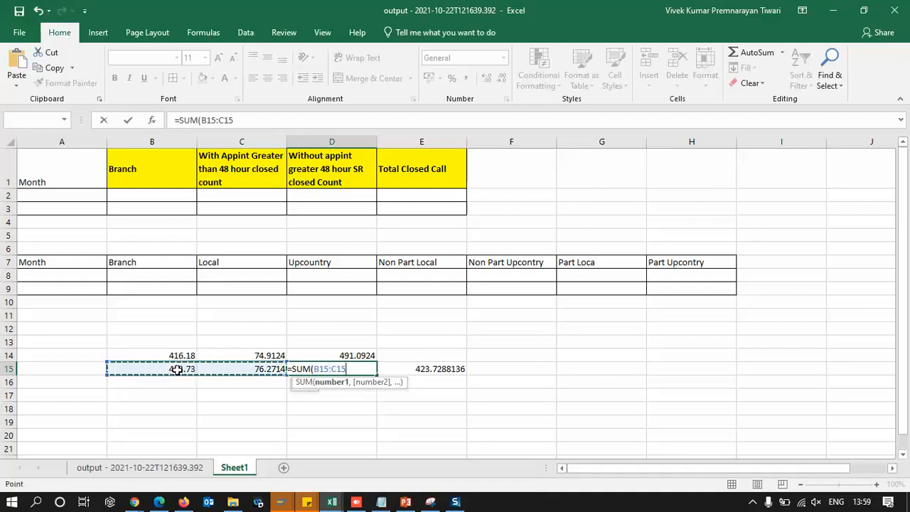
key(Tab)
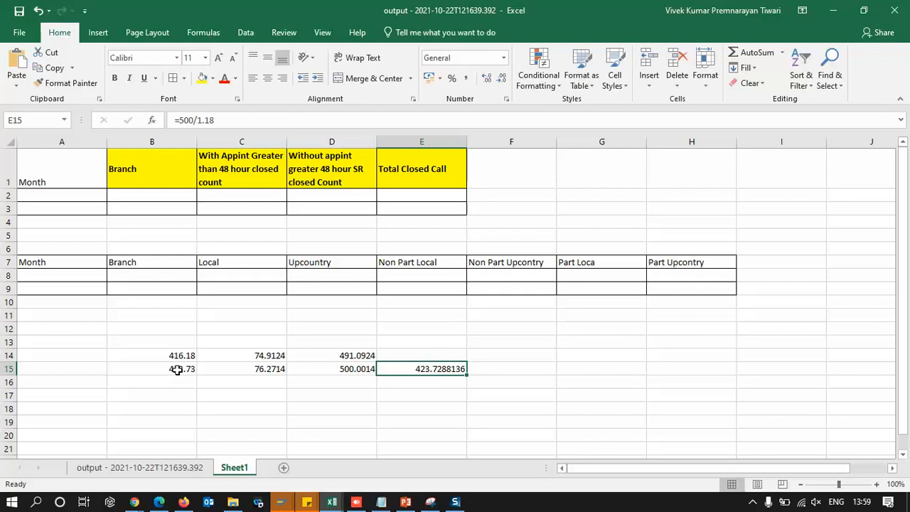
Calculate the price difference in B16 with the formula =B15-B14
click(341, 371)
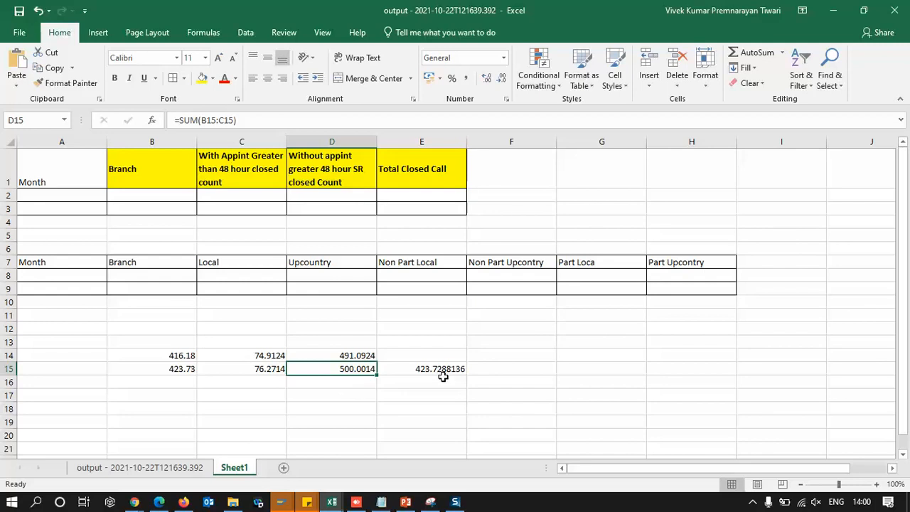
click(169, 382)
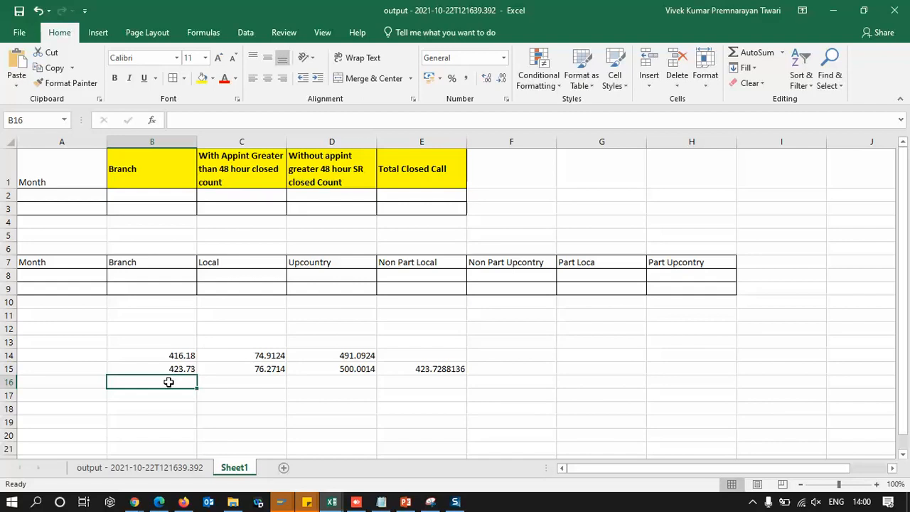
text(=)
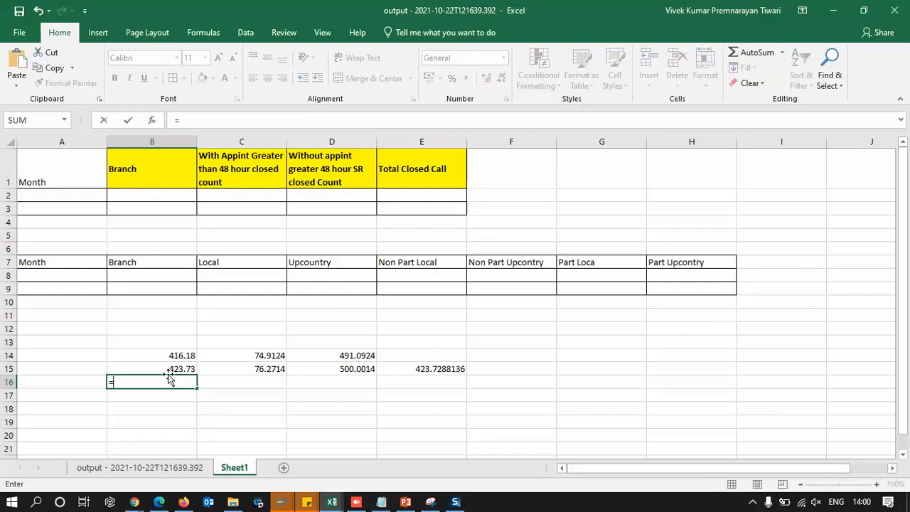
click(157, 368)
text(-)
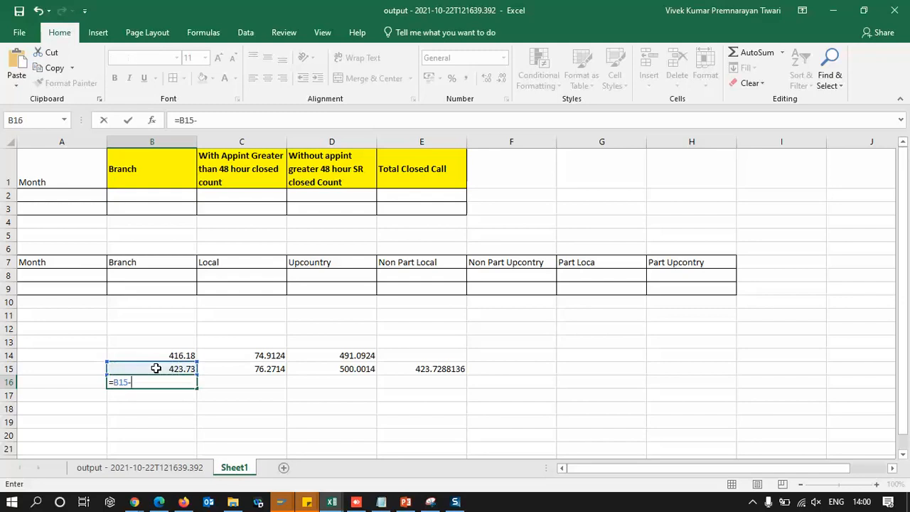
click(142, 354)
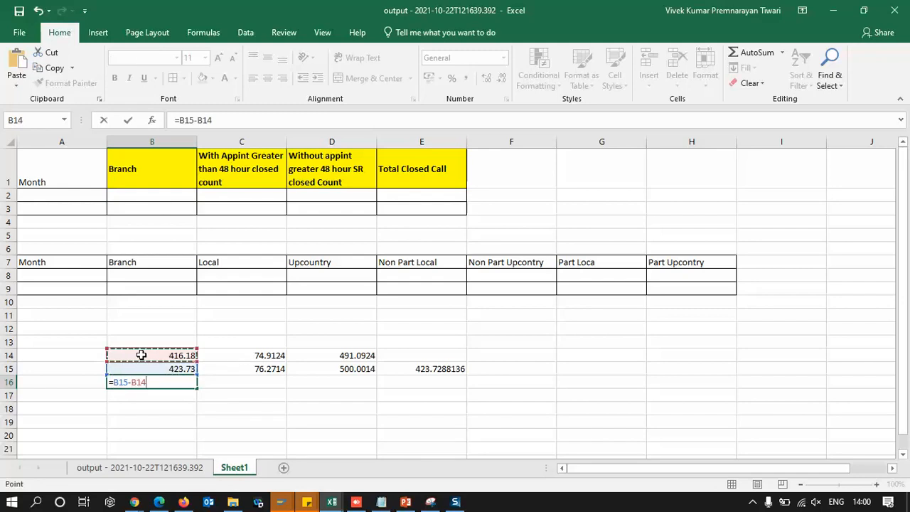
key(Tab)
click(167, 380)
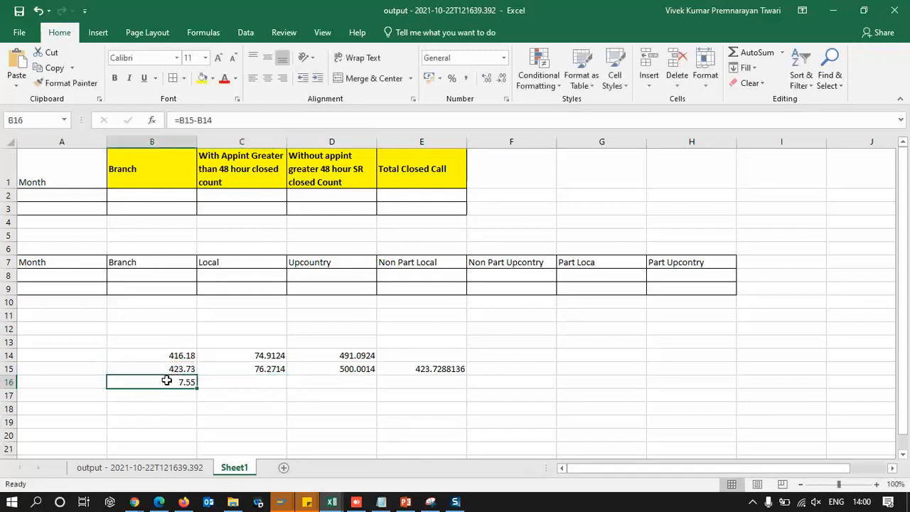
Enter 100 as the target discount in cell B17
key(ctrl+c)
key(alt+Tab)
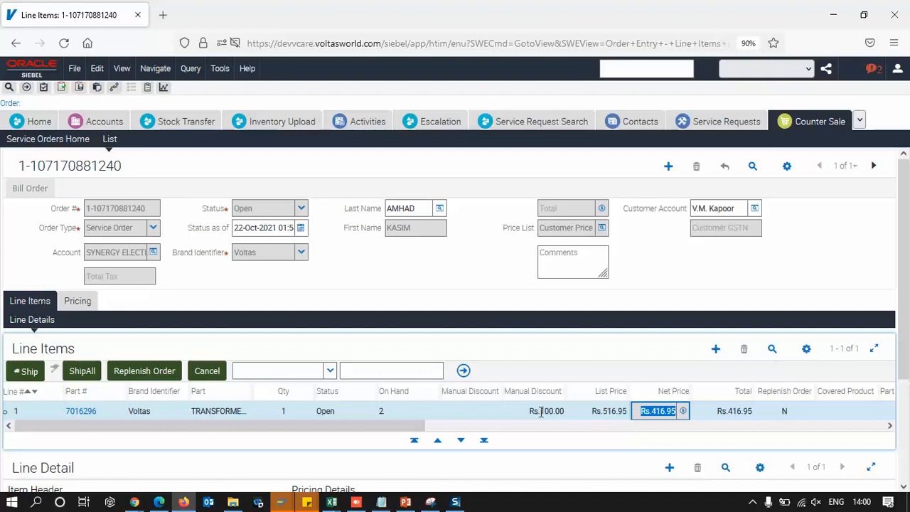
key(alt+Tab)
click(151, 395)
text(100)
key(Tab)
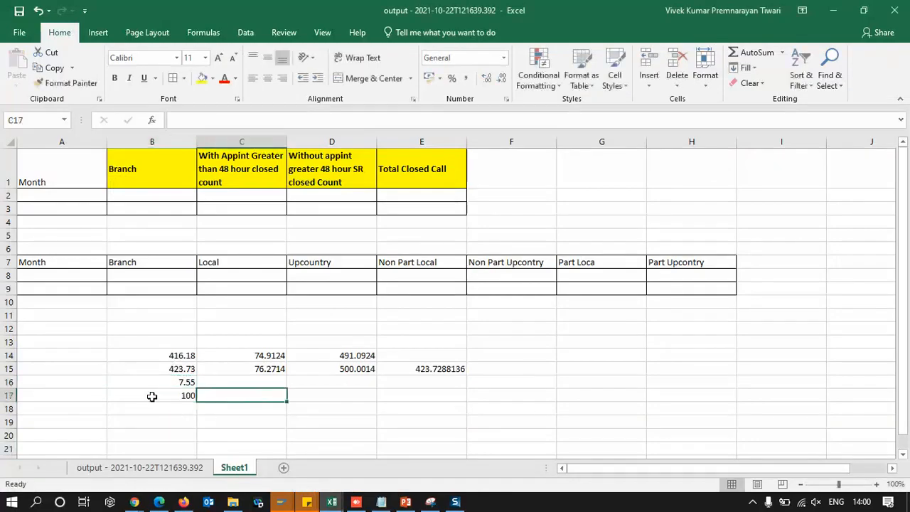
Calculate the manual discount in B18 with the formula =B17-B16
click(165, 410)
text(=)
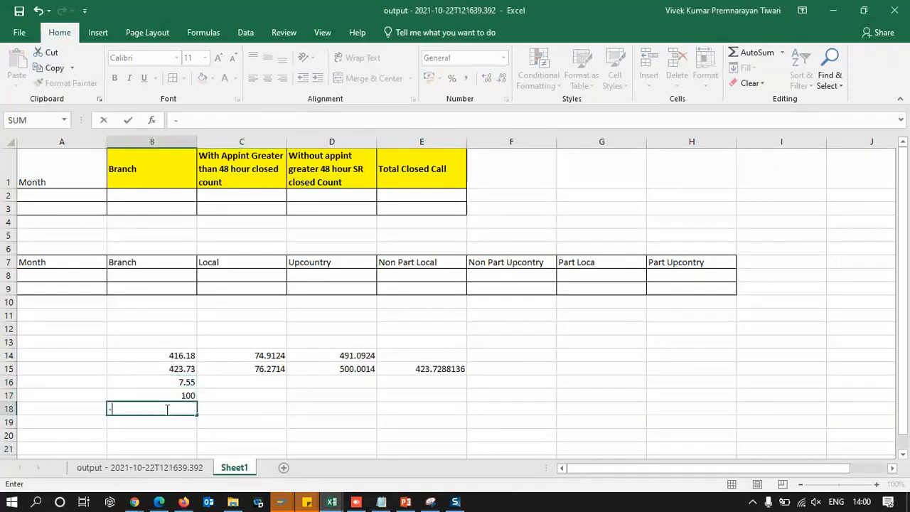
key(Escape)
text(=)
click(165, 397)
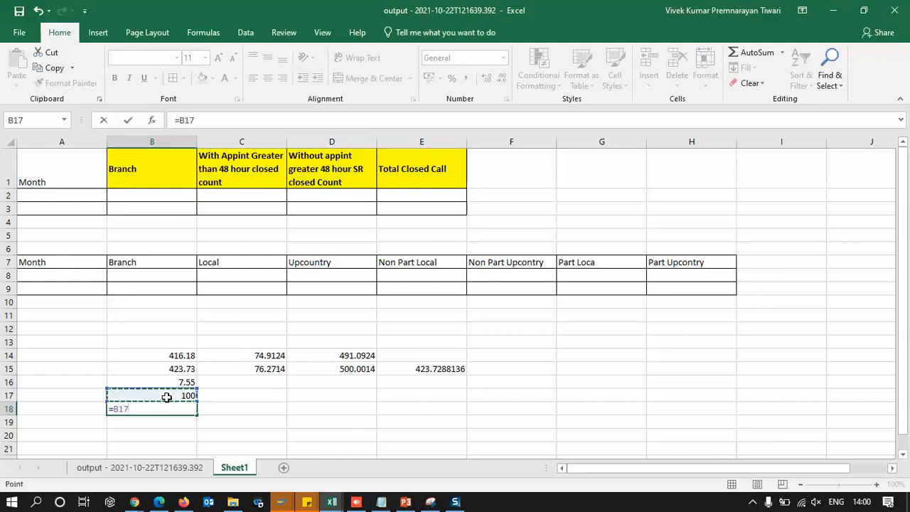
text(-)
click(156, 382)
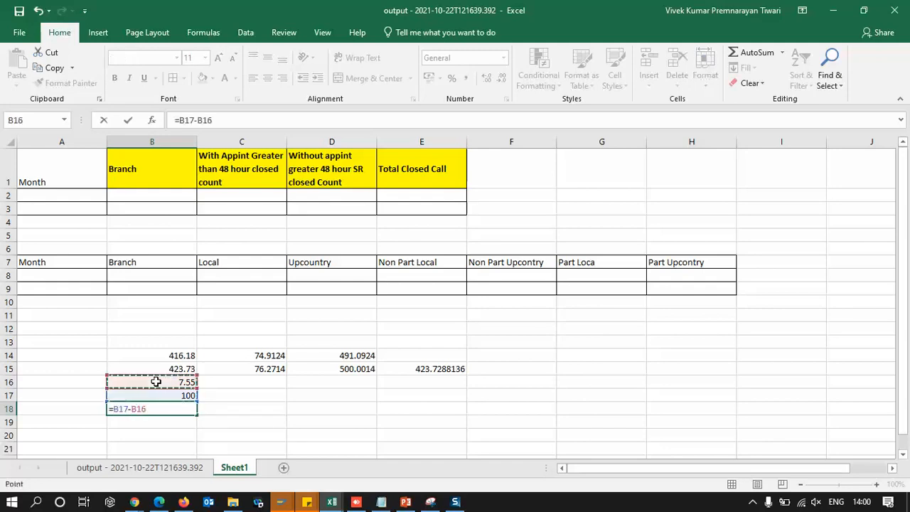
key(Tab)
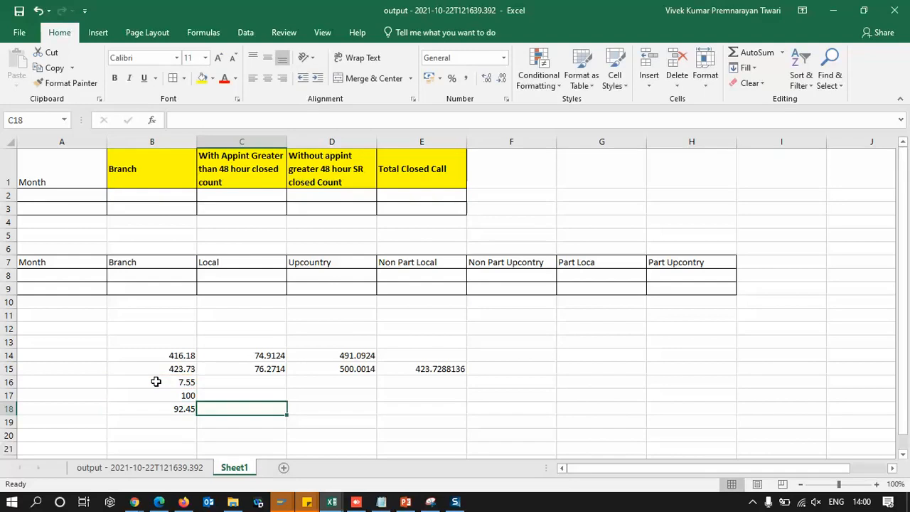
Copy B18's result into the line item's Manual Discount field in the Siebel order, making it 92.45
click(174, 412)
key(ctrl+c)
key(alt+Tab)
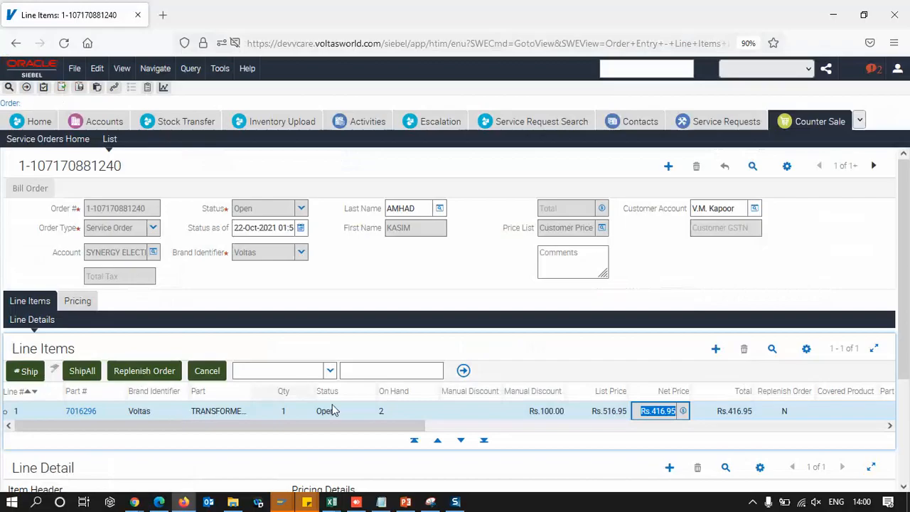
click(544, 411)
key(ctrl+v)
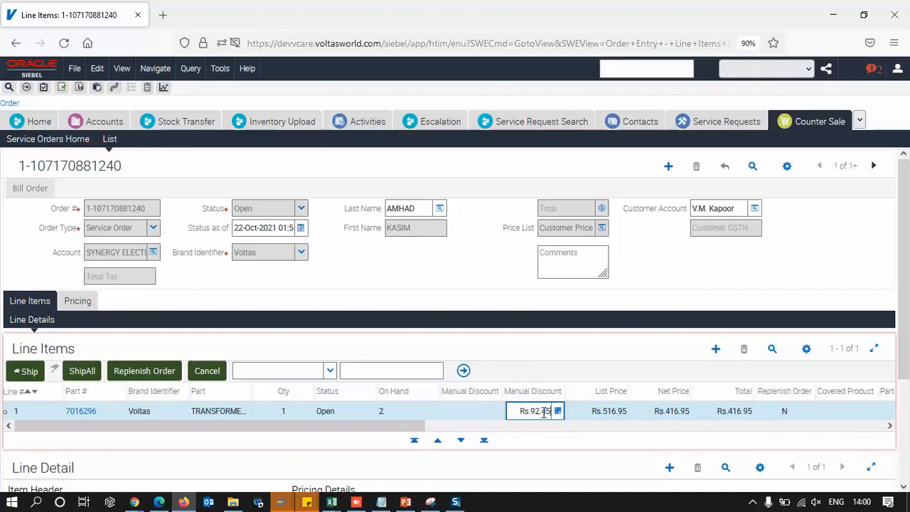
key(Tab)
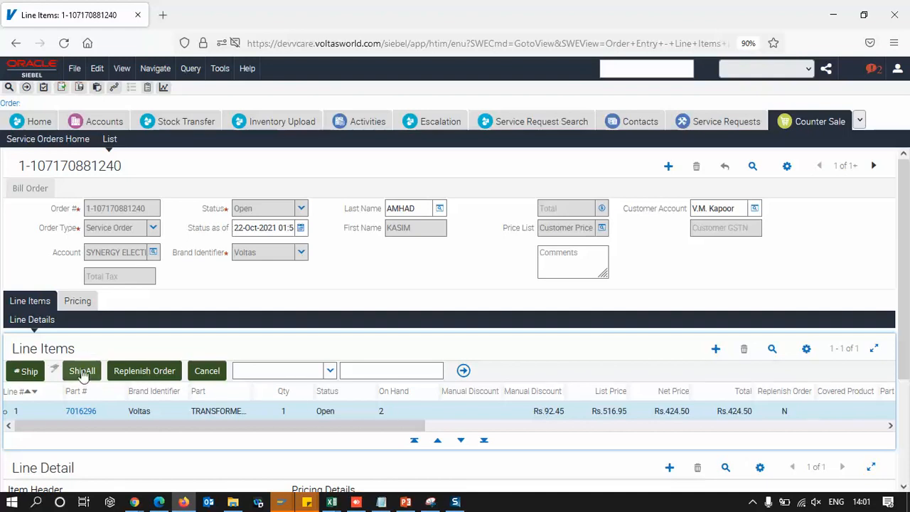
Try to ship the line item
click(22, 370)
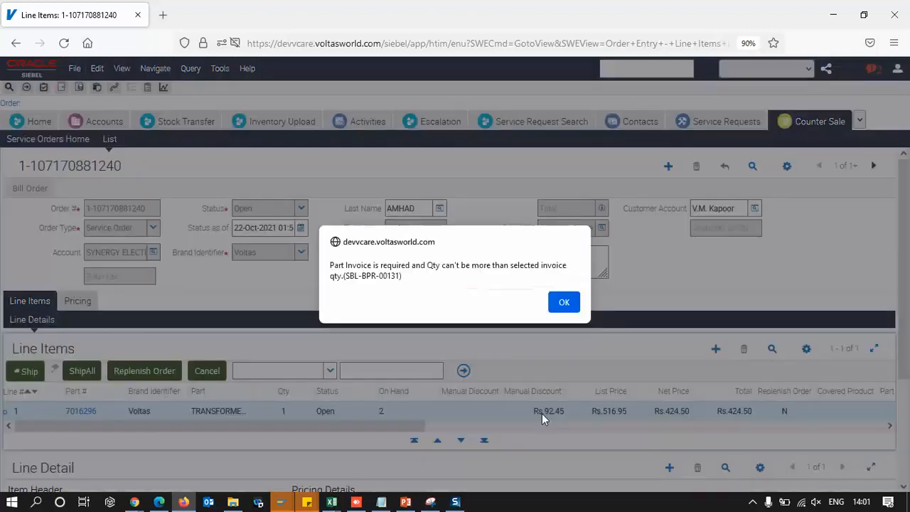
click(562, 300)
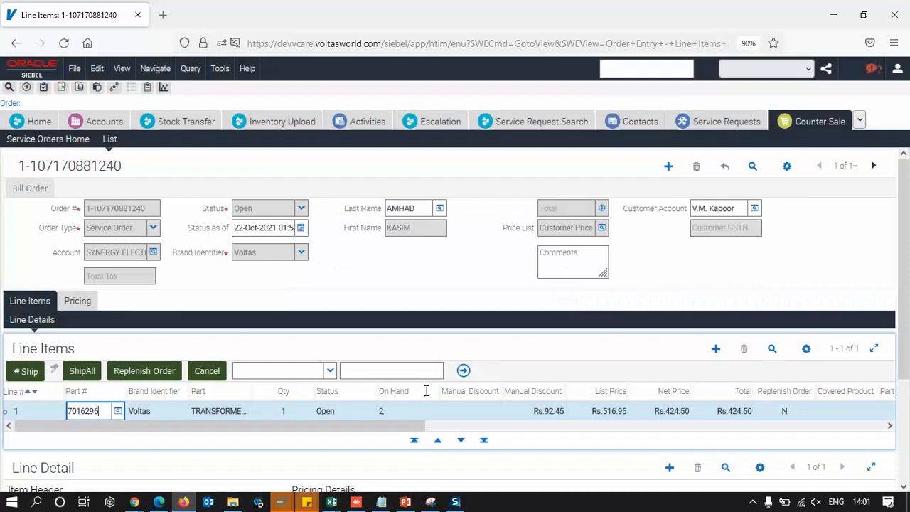
Select part invoice Dummy01 for the line item and ship it
drag(369, 426, 522, 425)
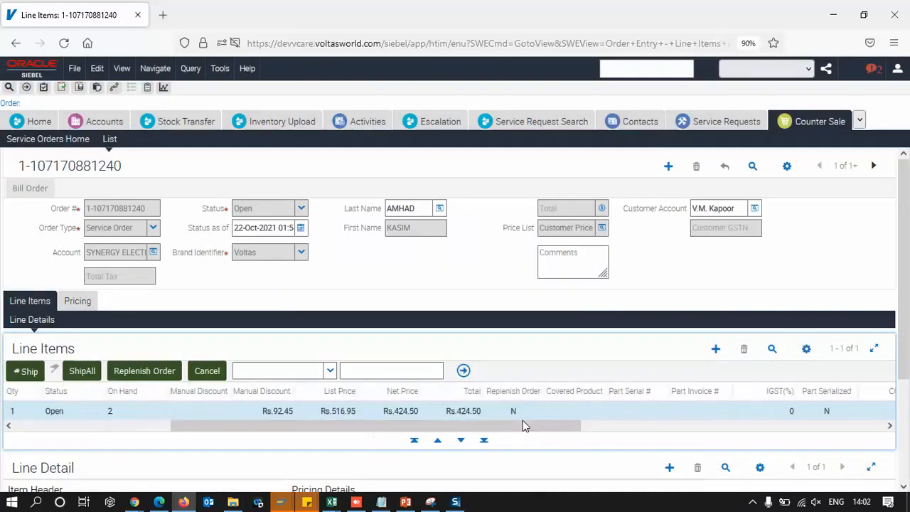
click(700, 412)
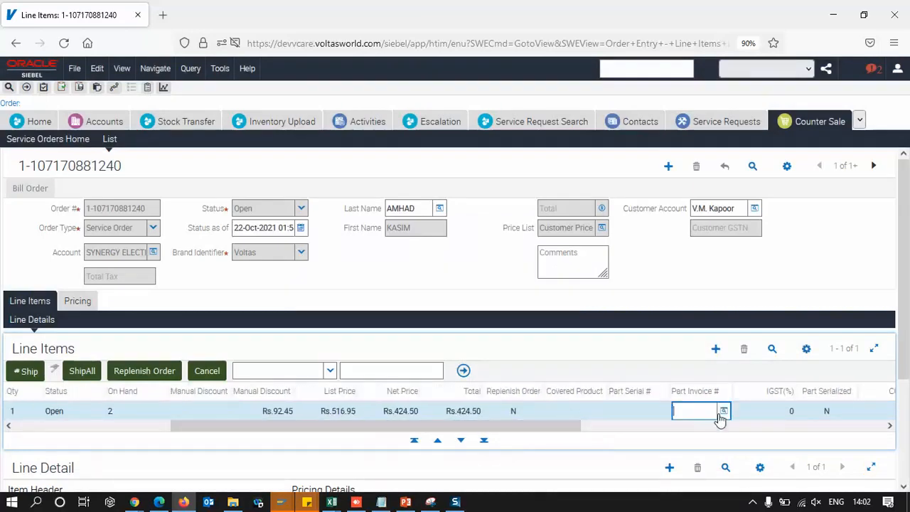
click(722, 412)
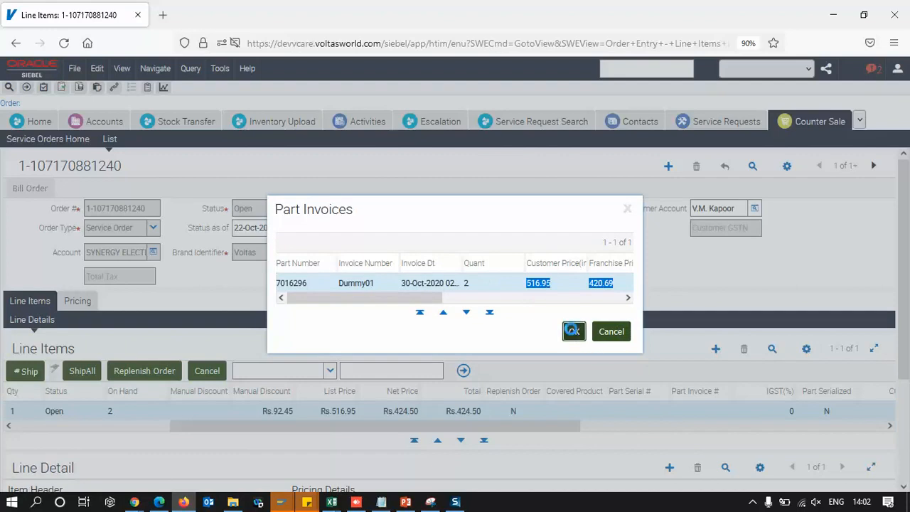
click(574, 331)
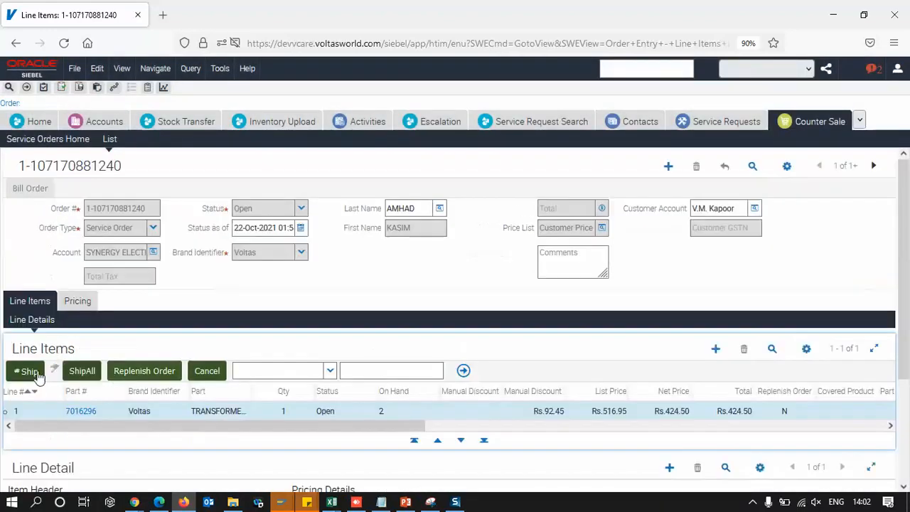
click(30, 371)
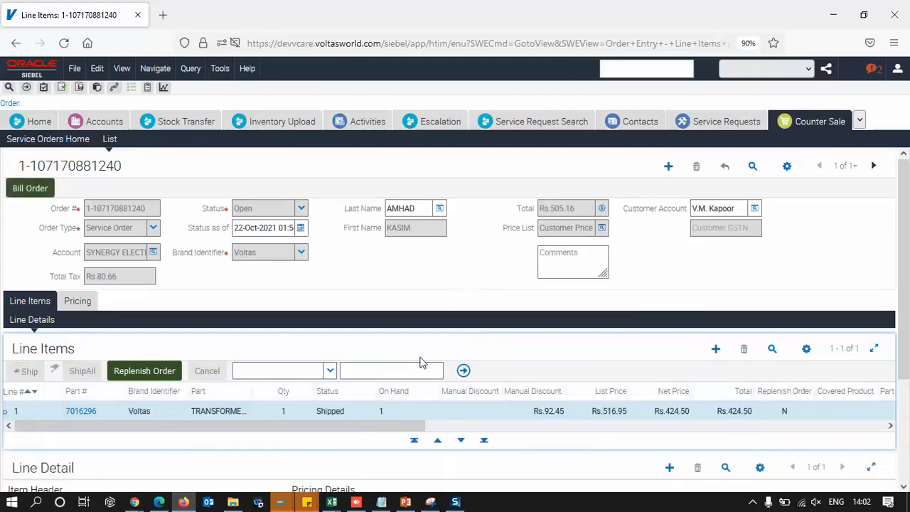
Review the line item's IGST percentage, net price and the order total
drag(340, 428, 644, 428)
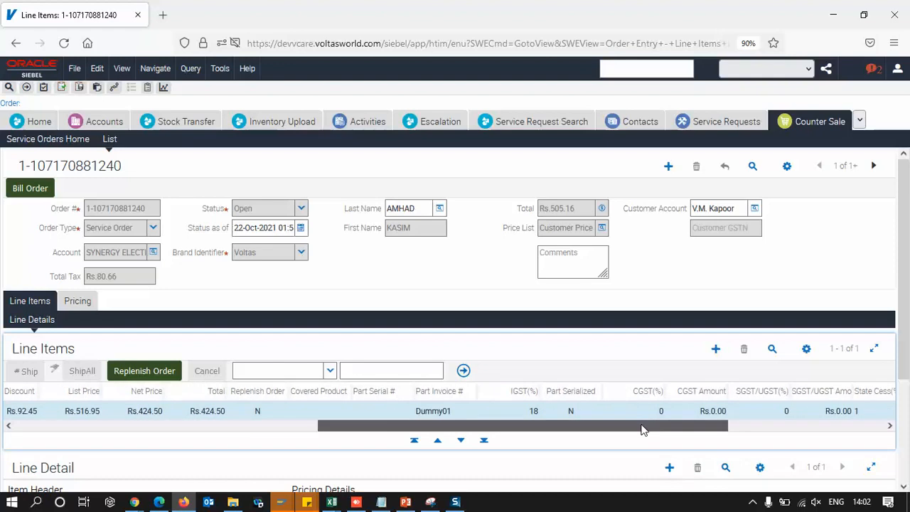
click(536, 415)
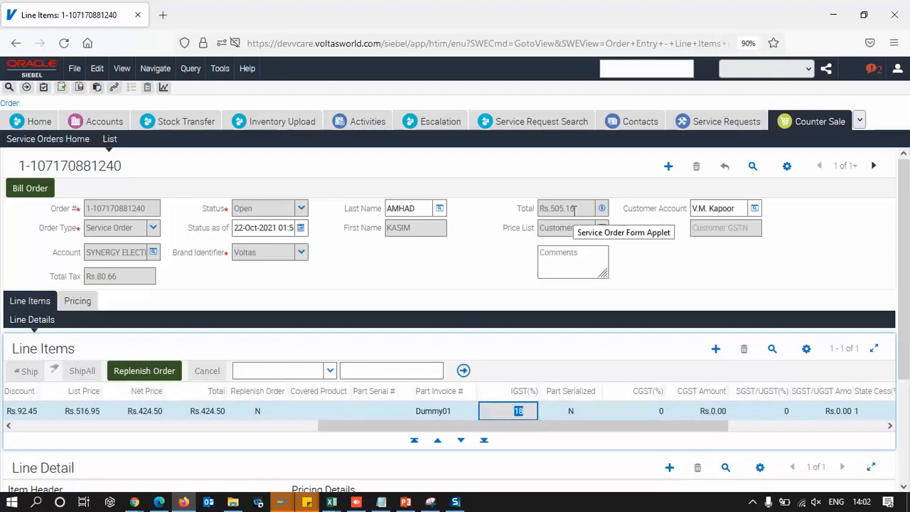
click(153, 416)
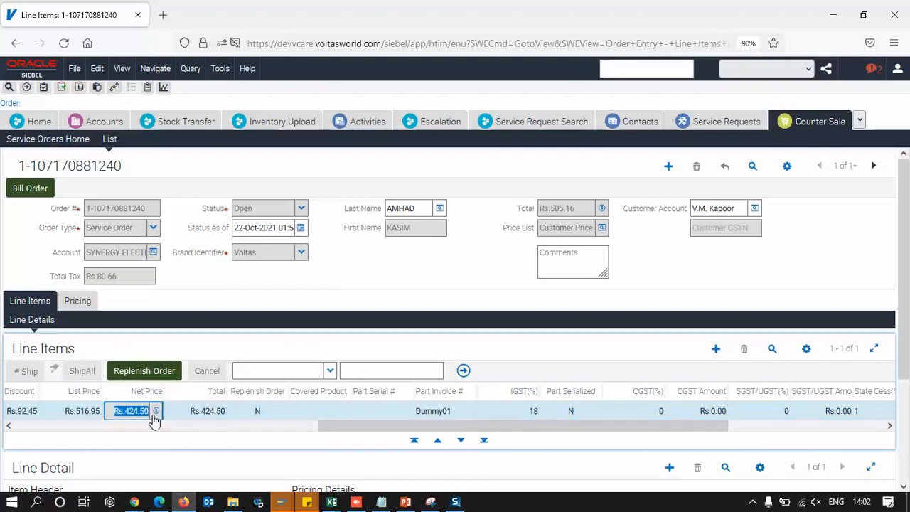
drag(390, 430, 302, 430)
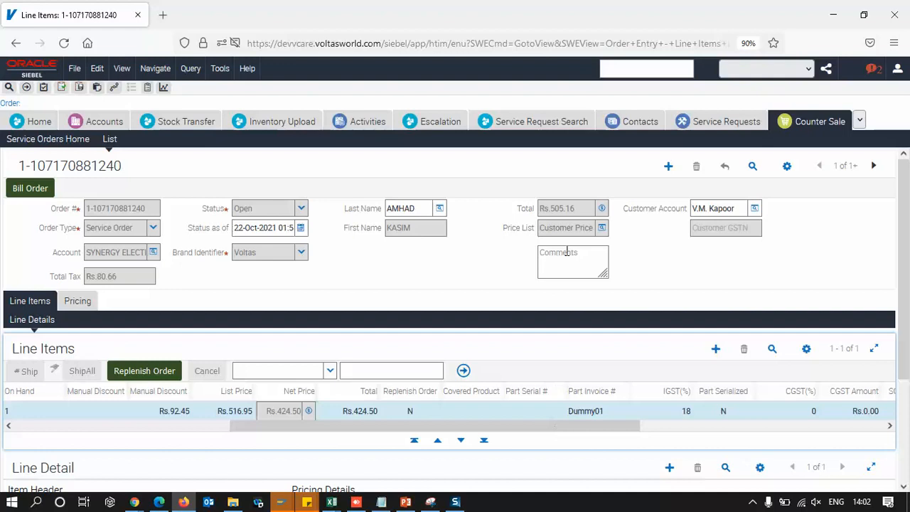
drag(578, 208, 542, 209)
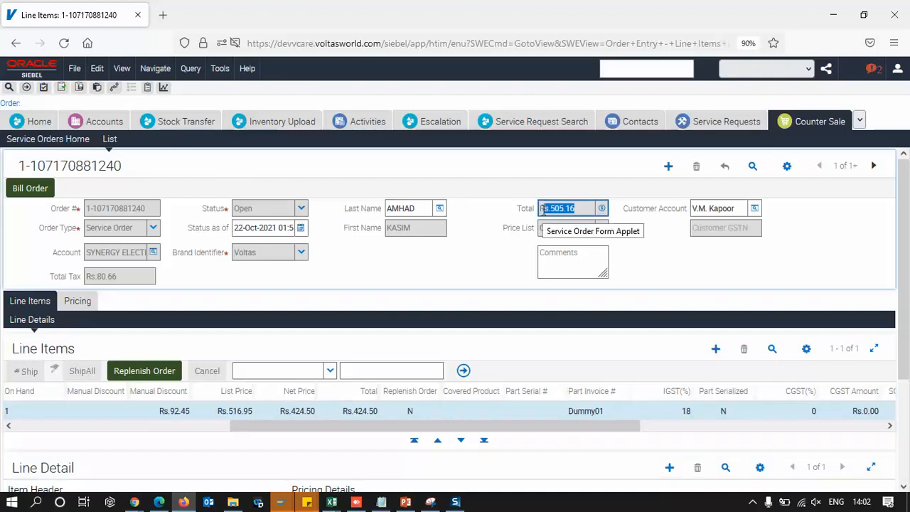
Bill the order
click(30, 187)
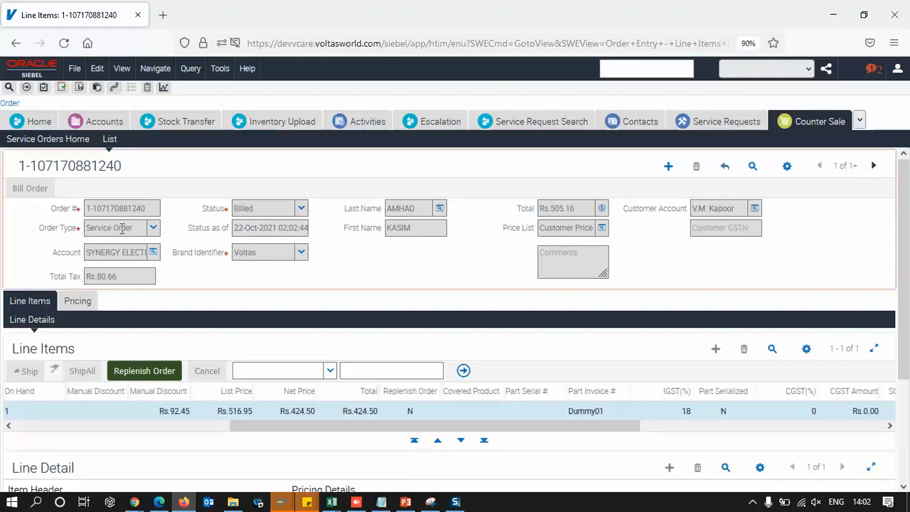
key(ctrl+s)
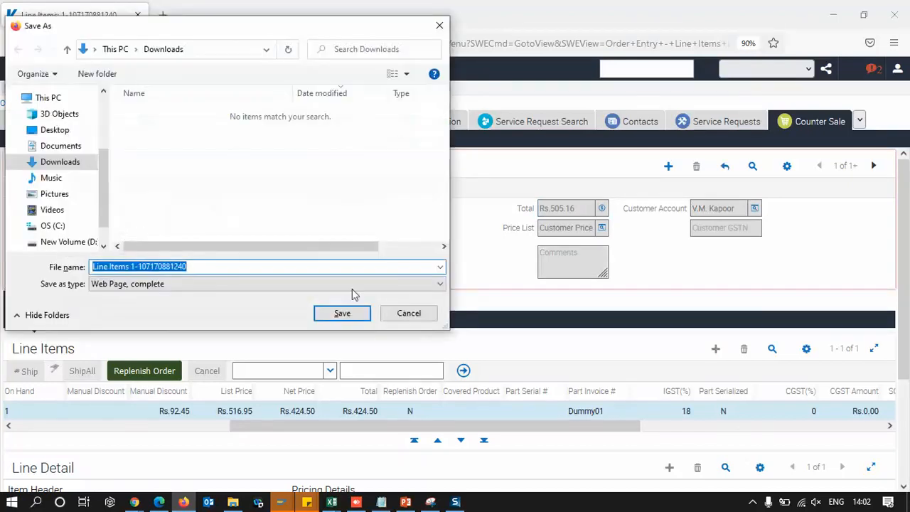
click(408, 312)
click(128, 210)
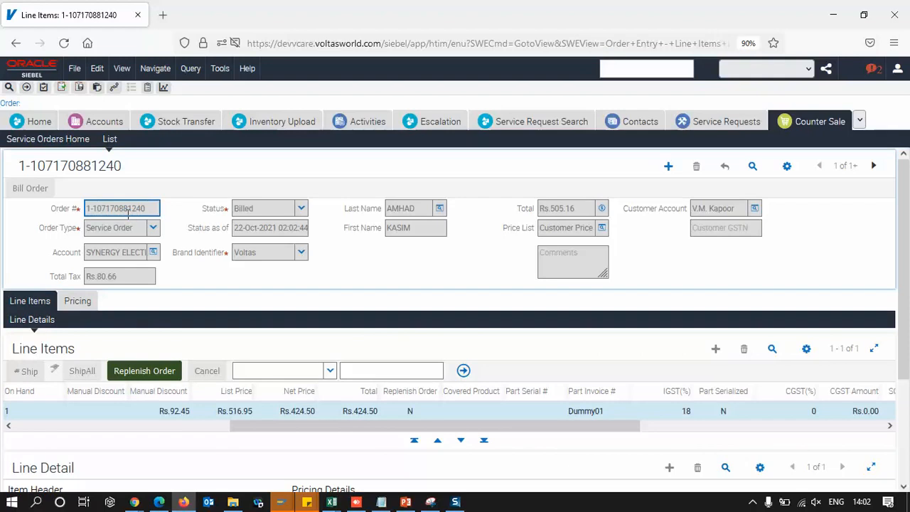
Submit the Counter Sales report as PDF for the order and open My Reports
click(164, 87)
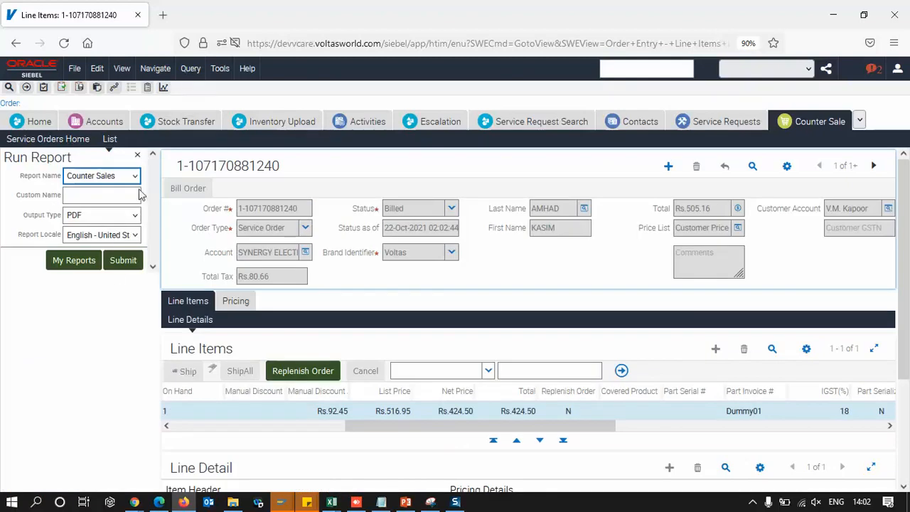
click(121, 263)
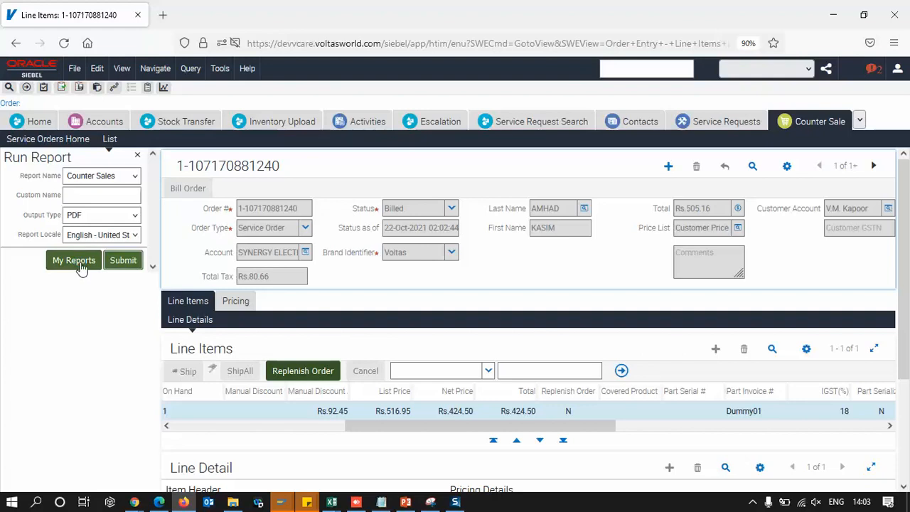
click(80, 262)
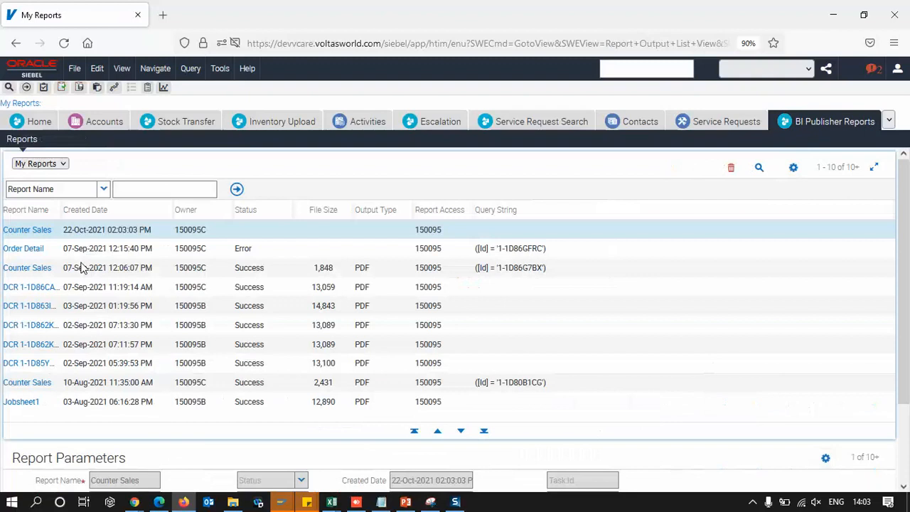
Refresh My Reports and check the status of the Counter Sales report entries
click(197, 231)
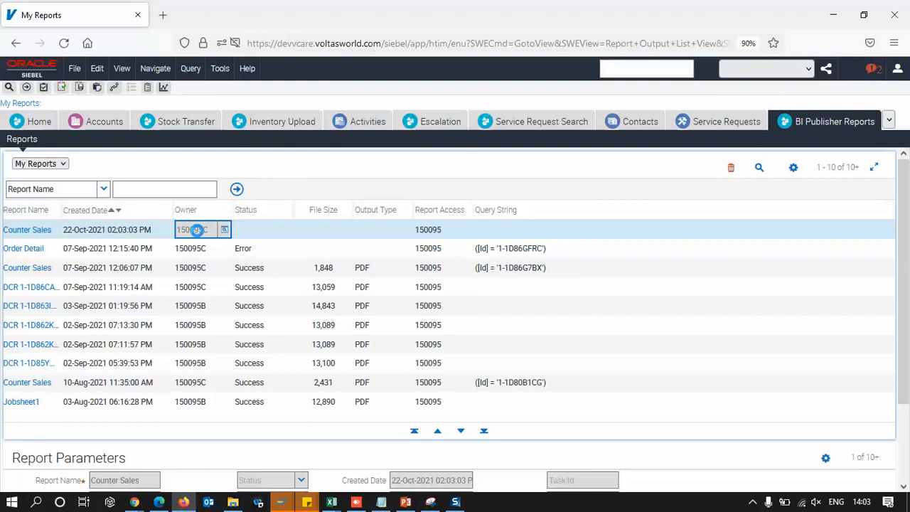
click(66, 42)
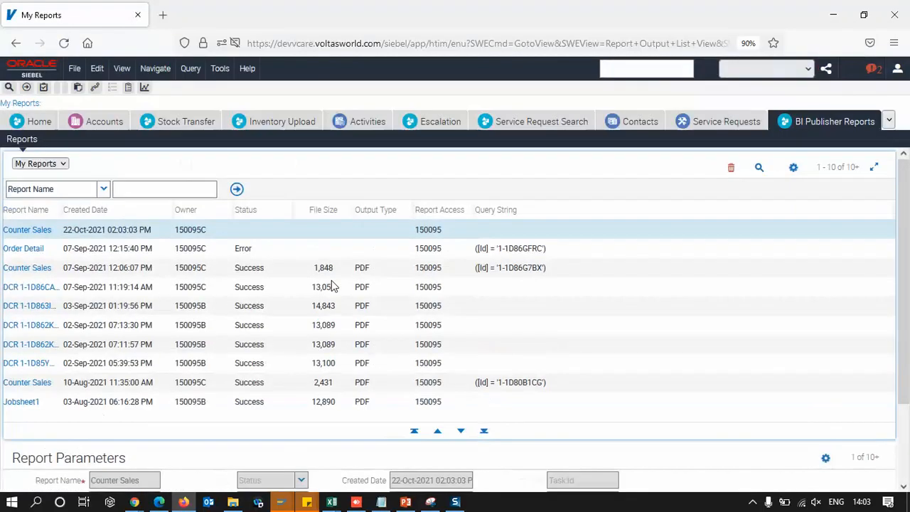
click(260, 236)
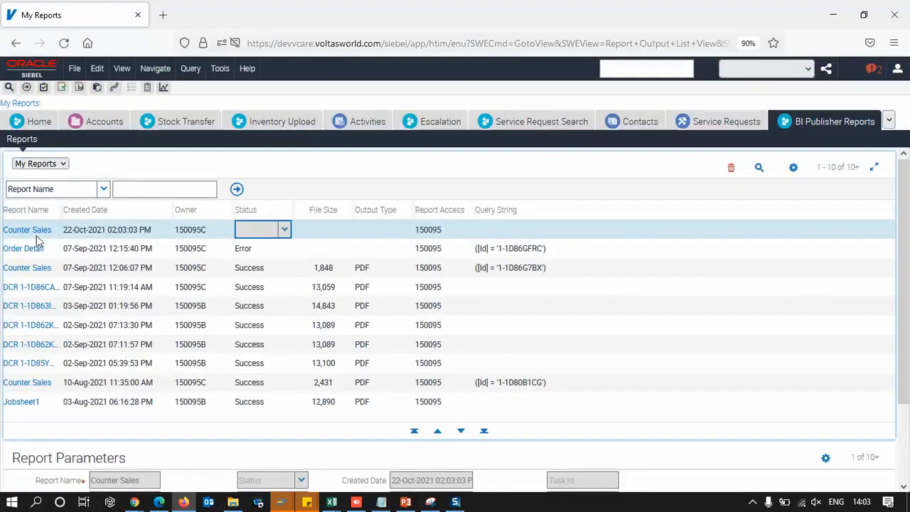
click(241, 268)
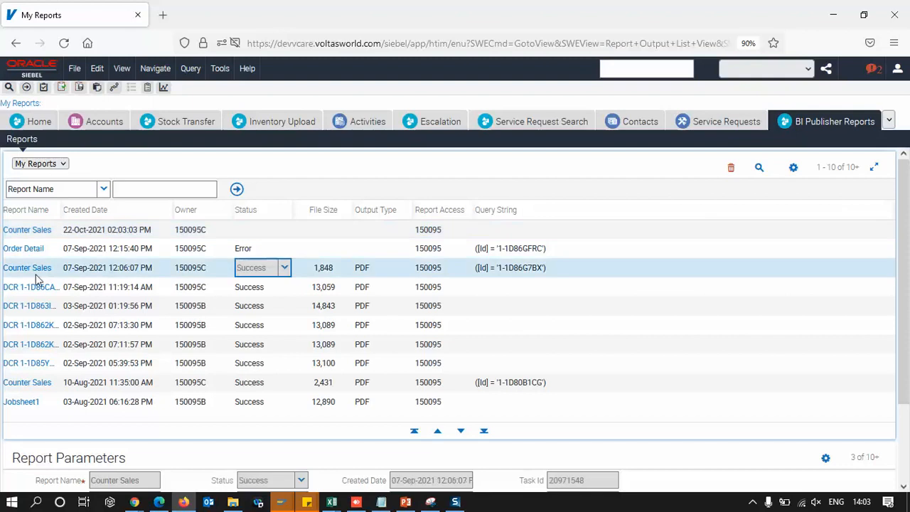
Download the successful Counter Sales report and open the PDF in the browser
click(29, 267)
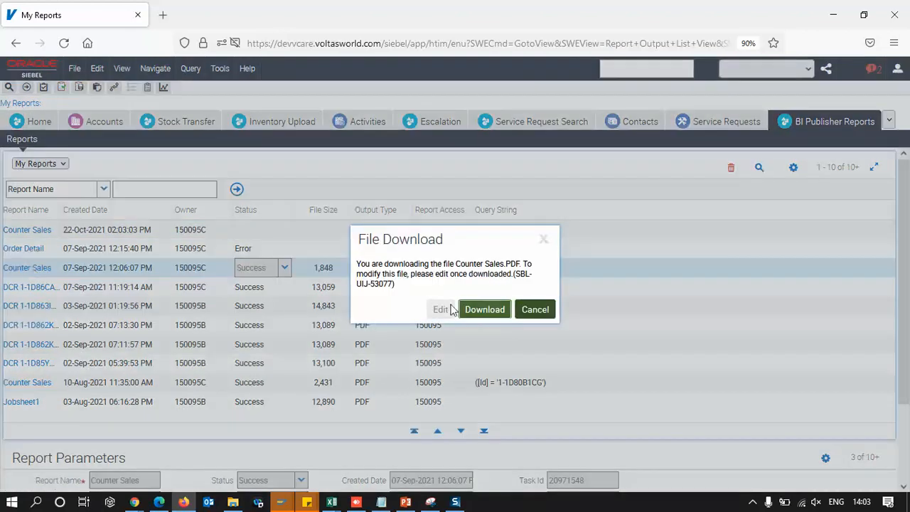
click(495, 317)
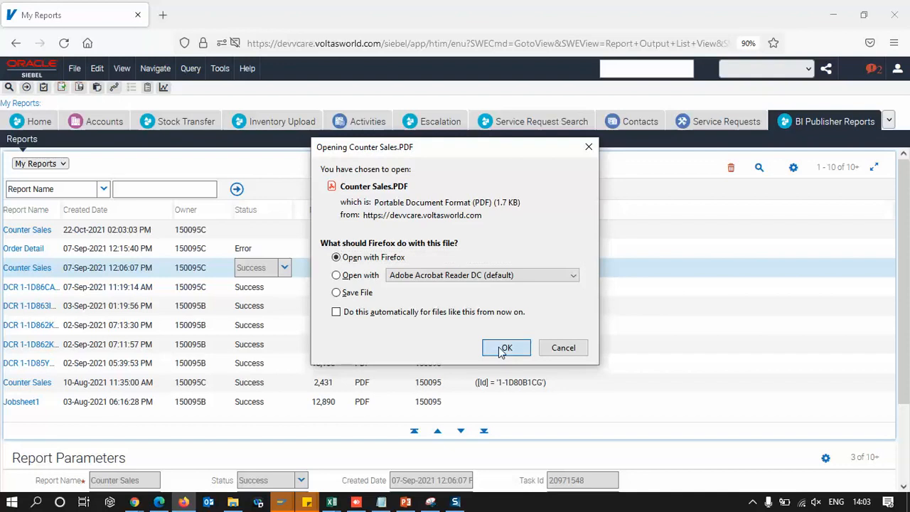
click(505, 348)
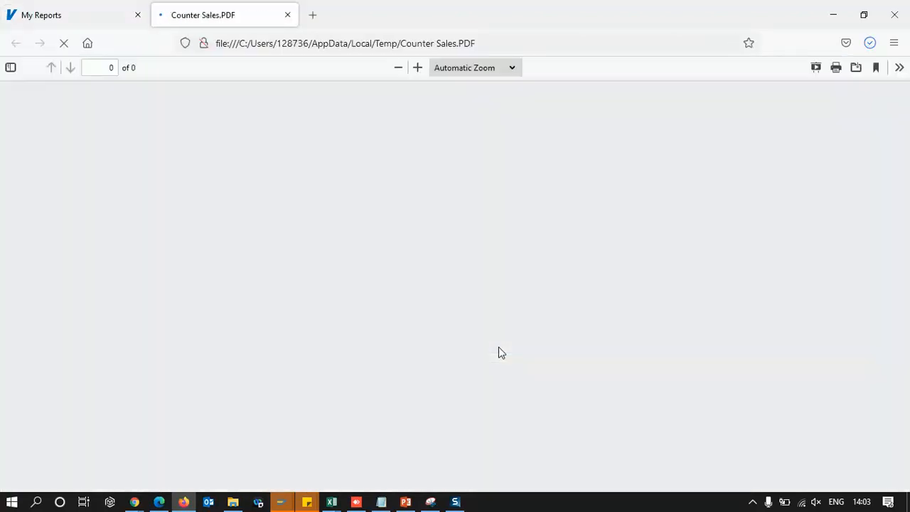